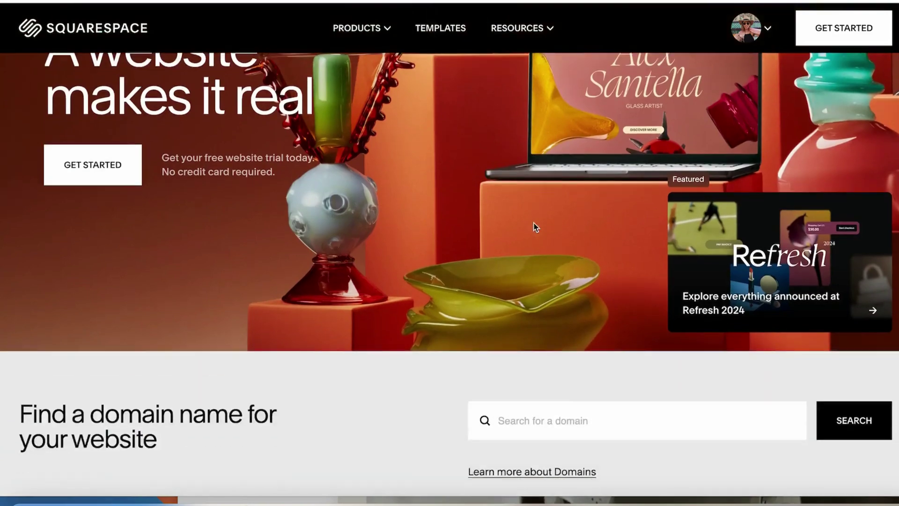
- Scroll through the Squarespace homepage's website-building, selling and marketing features
scroll(534, 225, "down", 4)
scroll(536, 227, "down", 10)
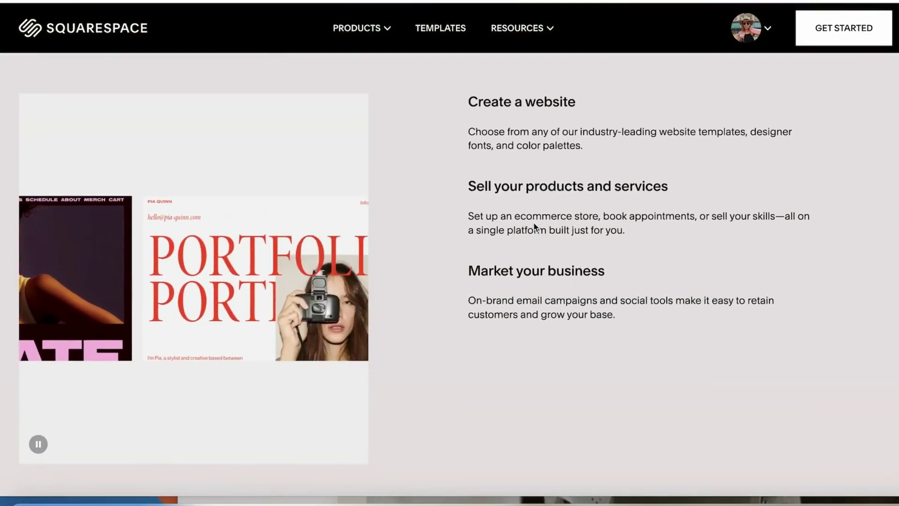
scroll(535, 227, "down", 10)
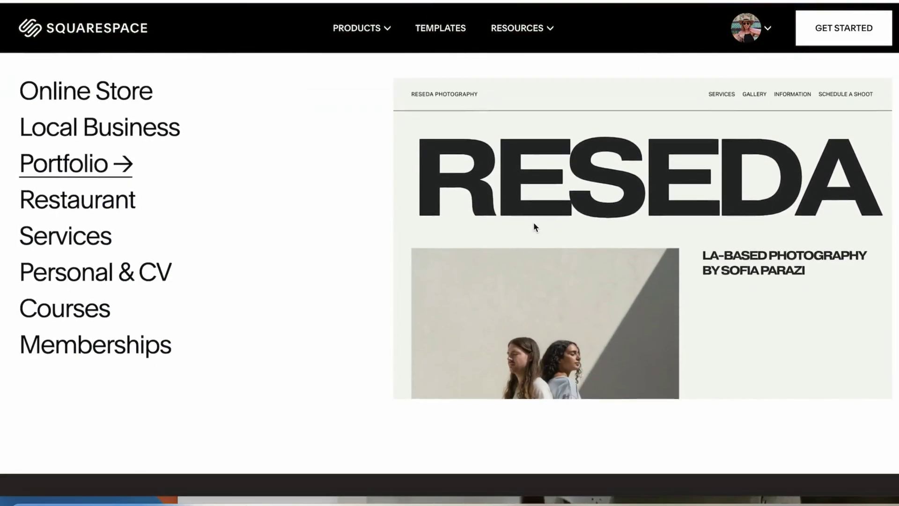
scroll(536, 227, "down", 8)
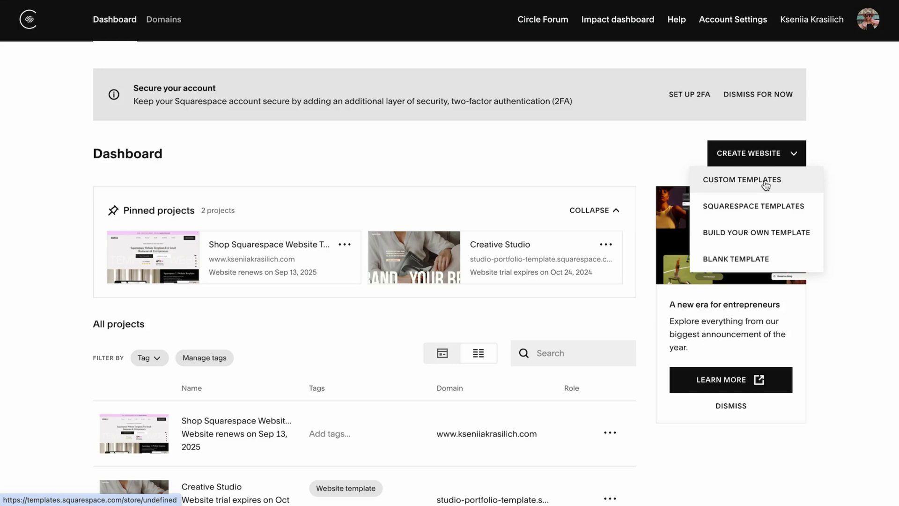
- Start a new website from the Dashboard's Create Website option
left_click(707, 183)
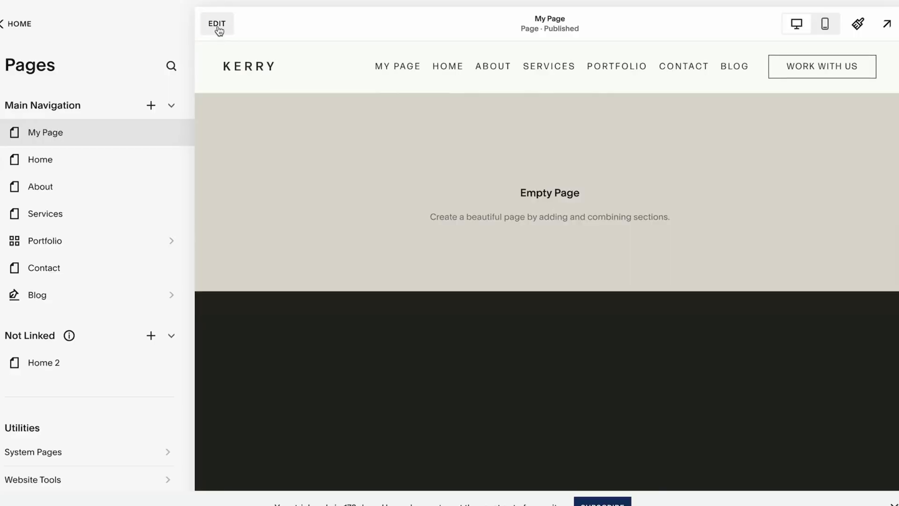
- Add a blank section with a widened Heading 1 'Text Here' text block
left_click(218, 28)
left_click(443, 192)
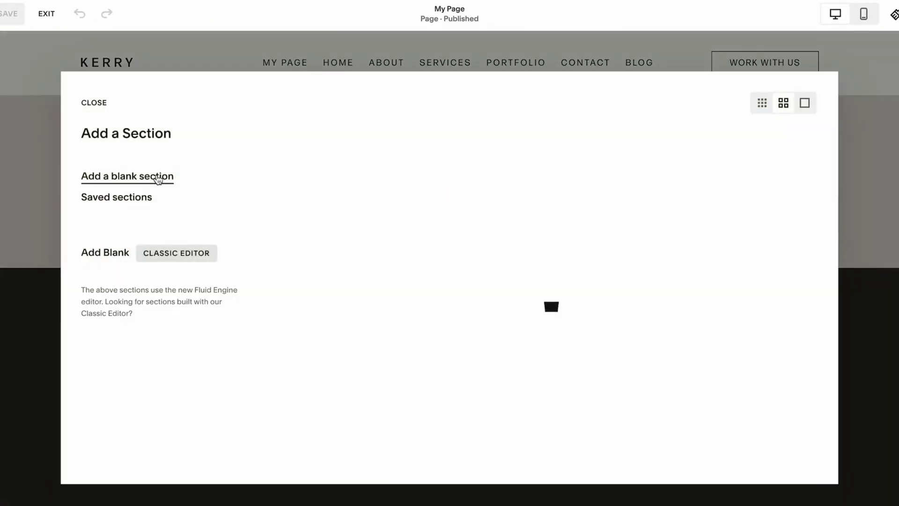
left_click(160, 180)
left_click(18, 123)
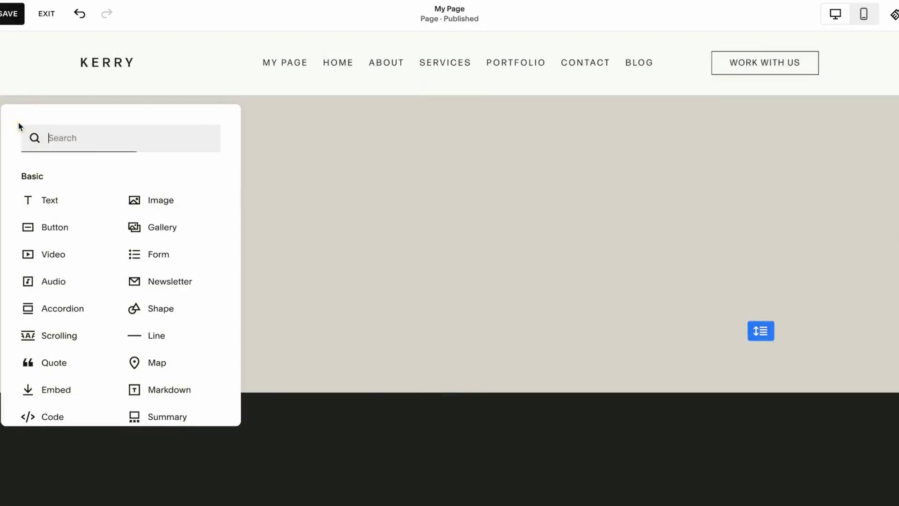
left_click(52, 199)
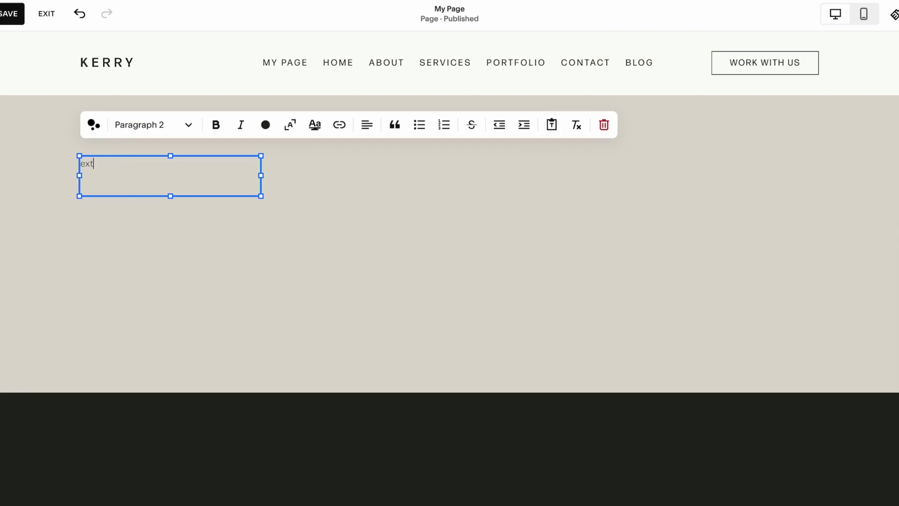
triple_click(101, 167)
left_click(150, 124)
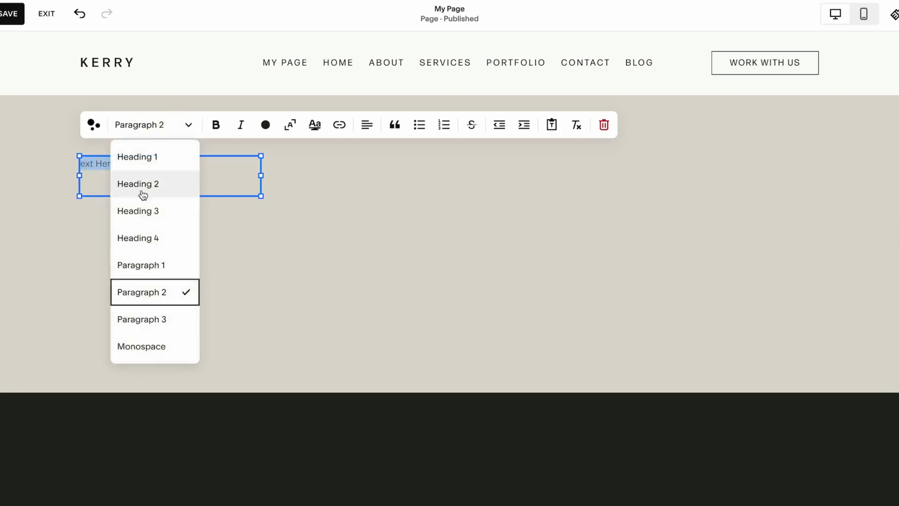
left_click(141, 155)
key("Escape")
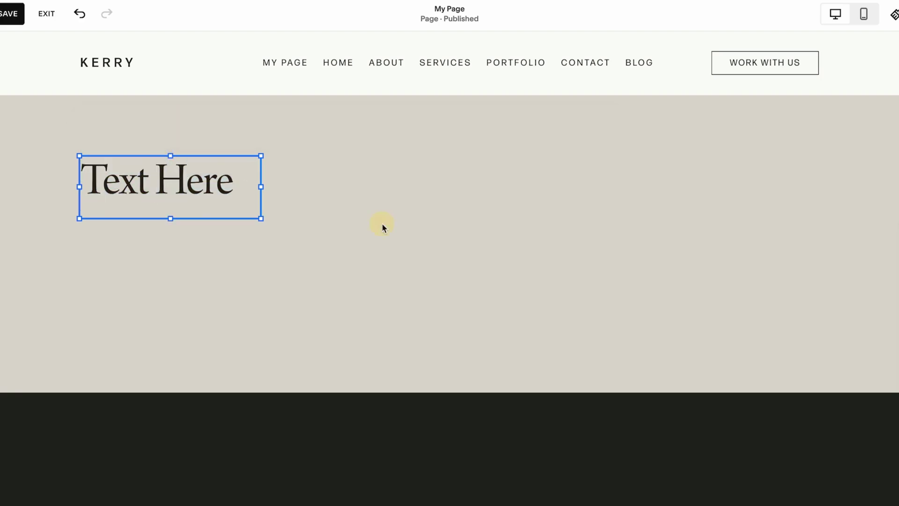
left_click_drag(202, 182, 201, 226)
left_click_drag(261, 231, 659, 227)
left_click(365, 176)
- Add an image block beside the heading using the first site-library photo
left_click(35, 116)
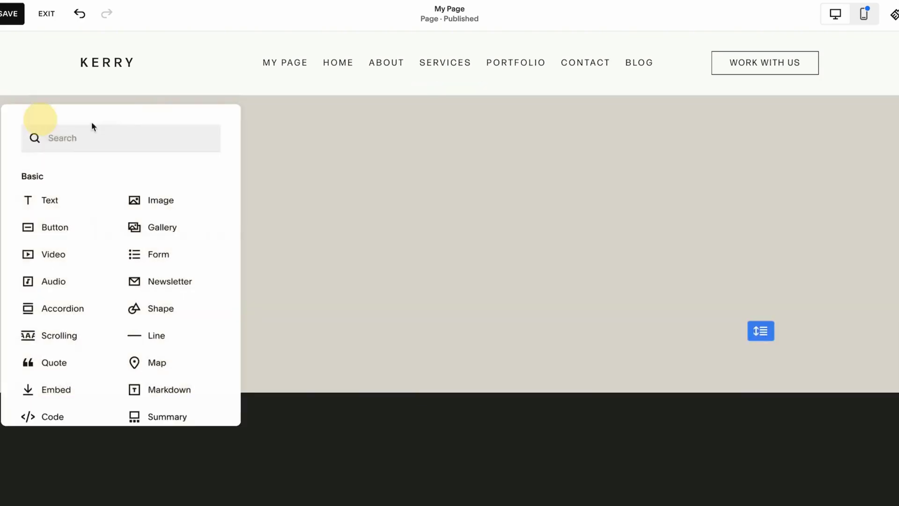
left_click(150, 199)
left_click_drag(192, 208, 521, 230)
left_click(511, 244)
left_click(712, 247)
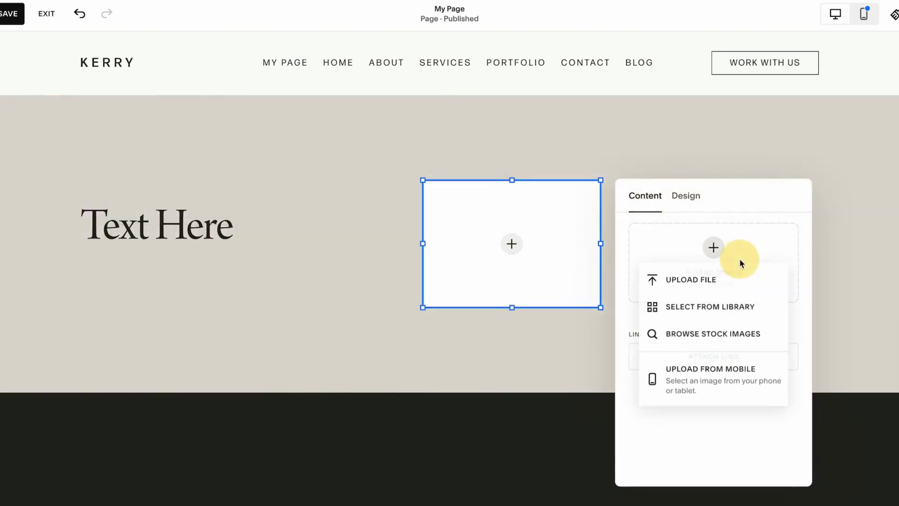
left_click(721, 305)
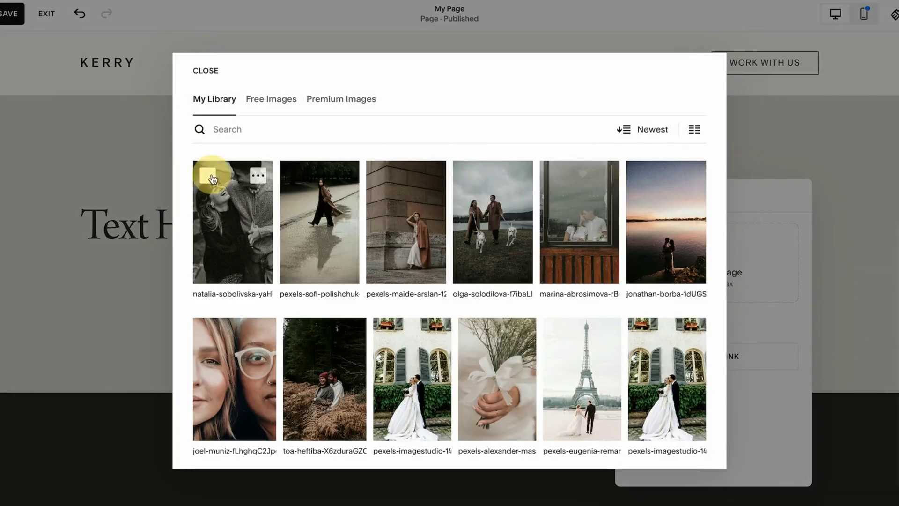
left_click(210, 176)
left_click(688, 446)
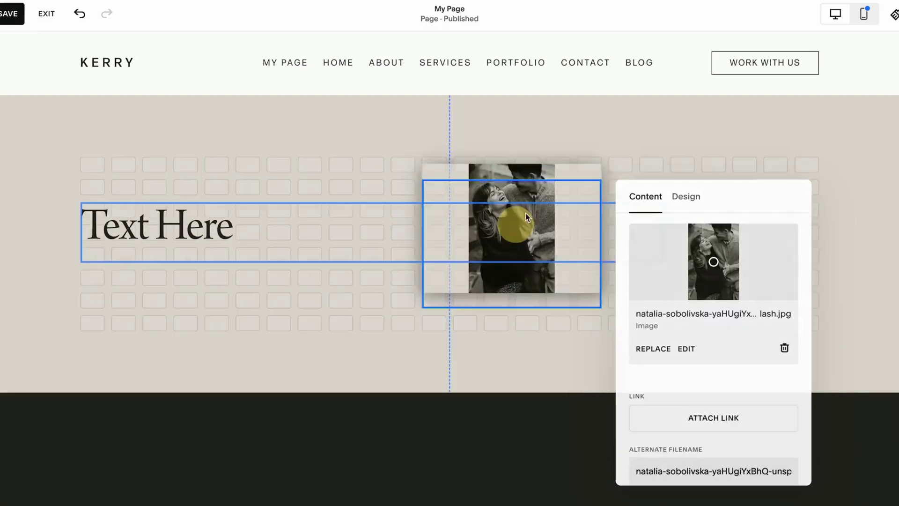
- Set the photo to Fill, enlarge it, and raise the heading level with it
left_click_drag(526, 213, 618, 190)
left_click(775, 172)
left_click(802, 217)
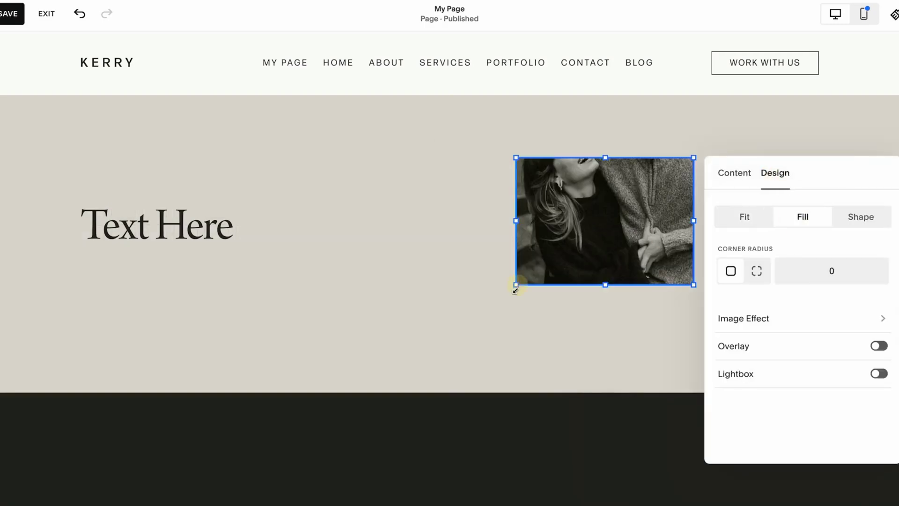
left_click_drag(515, 284, 453, 397)
left_click_drag(571, 321, 634, 321)
left_click(363, 227)
left_click_drag(363, 226, 363, 186)
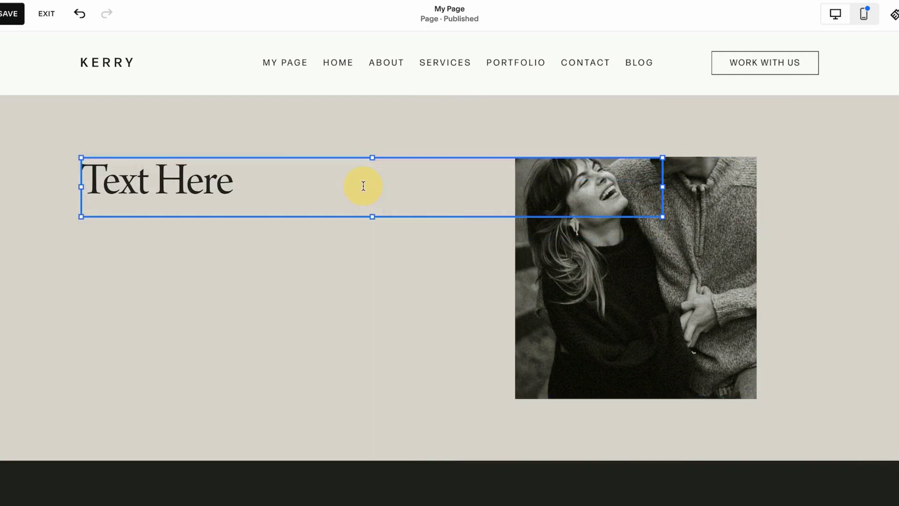
- Add a contact form block below the Text Here heading
left_click(28, 157)
left_click(44, 121)
type("con")
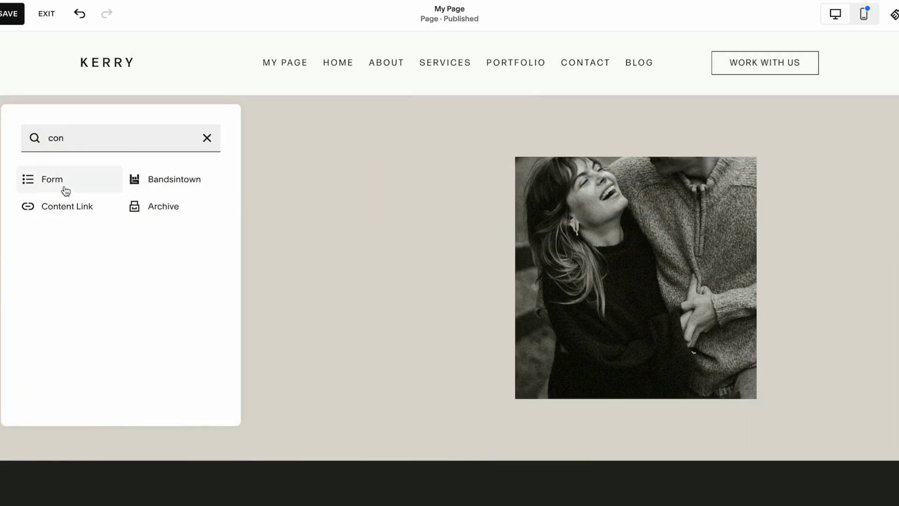
left_click(65, 190)
left_click_drag(141, 277, 244, 337)
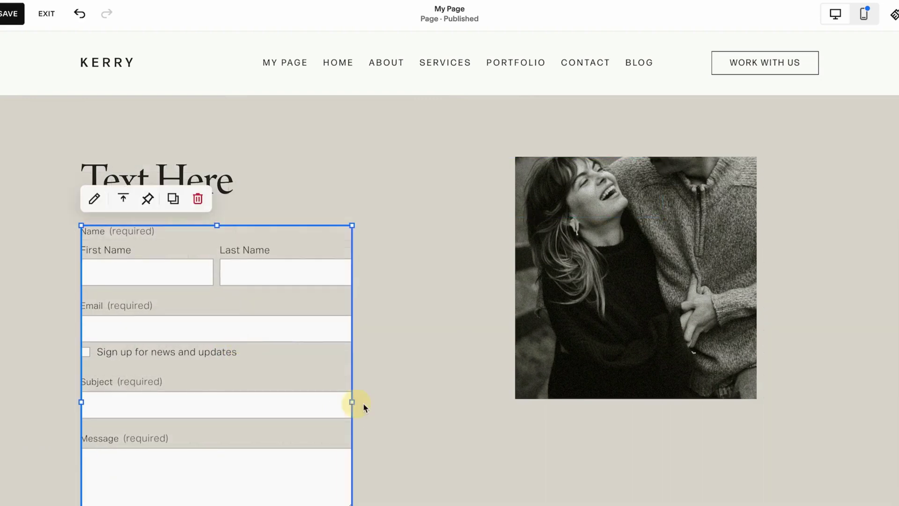
left_click_drag(363, 402, 501, 403)
left_click(502, 404)
- Add a newsletter signup block in the next section, requiring first and last name
scroll(502, 404, "down", 2)
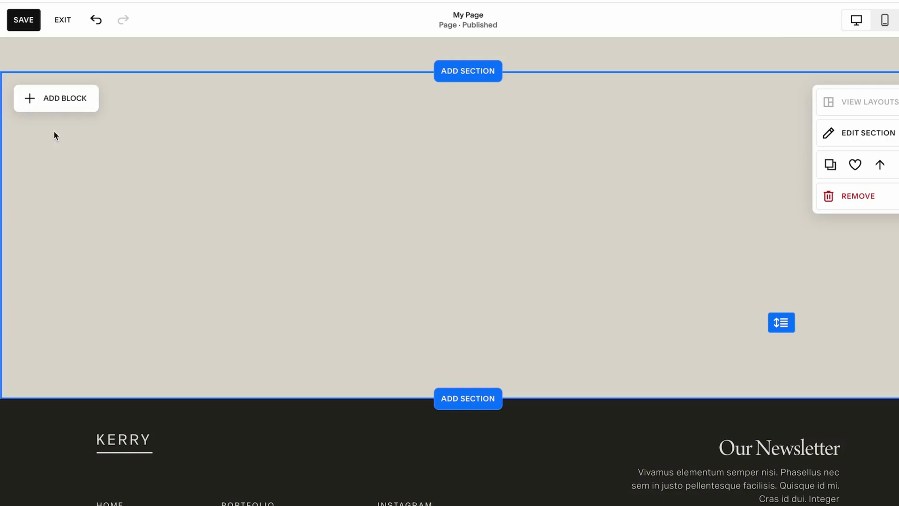
left_click(38, 90)
left_click(79, 166)
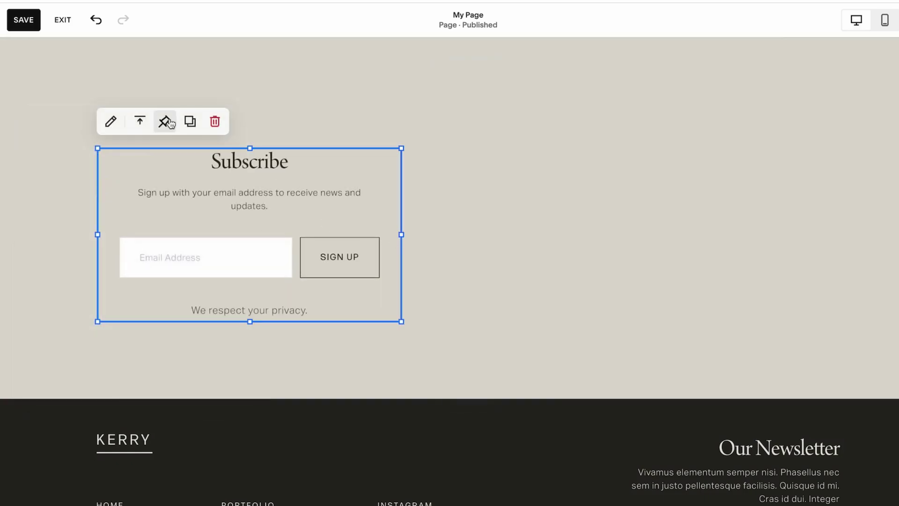
left_click(110, 120)
left_click(487, 168)
left_click(448, 164)
scroll(516, 355, "down", 5)
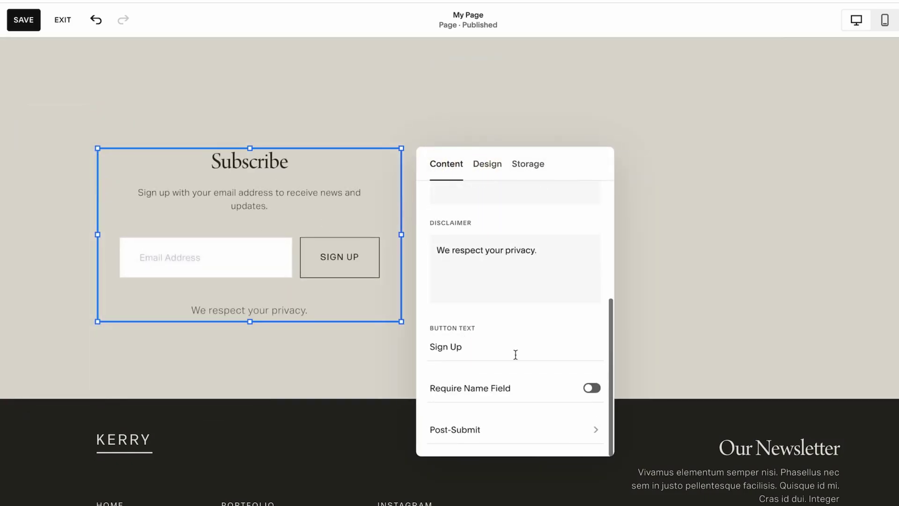
left_click(591, 388)
- Widen and shorten the signup block, and give the section the LIGHT 1 theme
left_click_drag(401, 299, 838, 300)
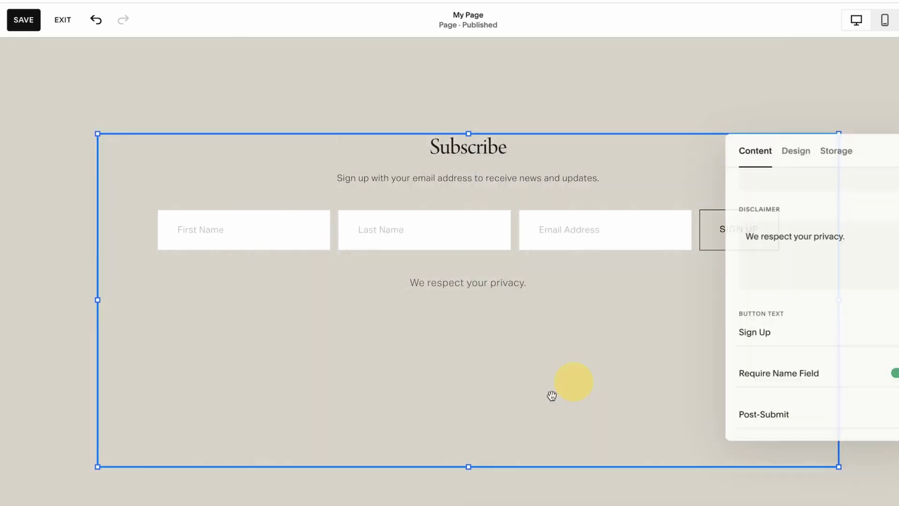
left_click_drag(467, 468, 471, 255)
left_click(753, 345)
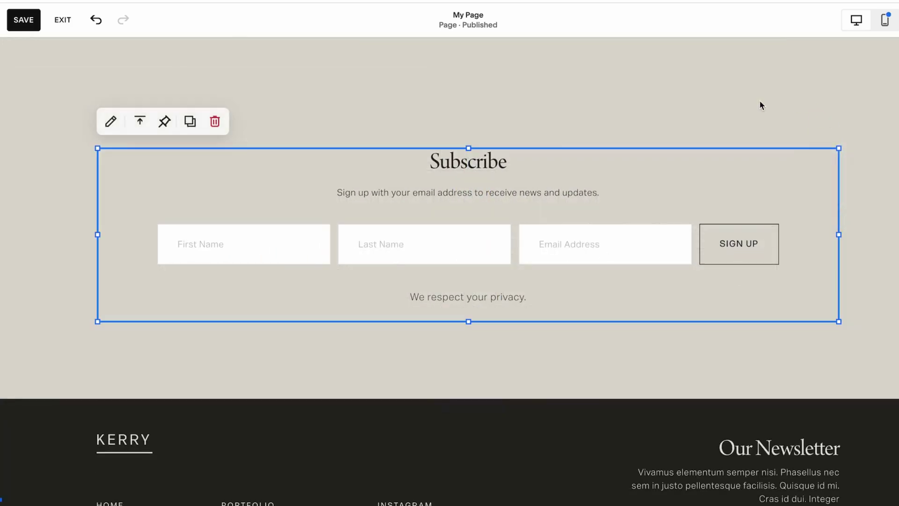
left_click(873, 137)
left_click(874, 255)
- Save the page, then set the first site palette colour to olive and edit the second
left_click(28, 24)
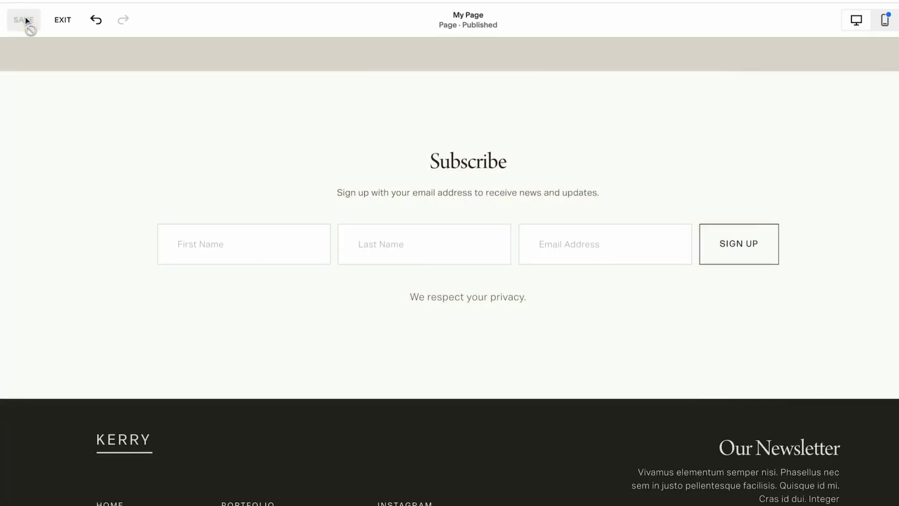
left_click(647, 32)
left_click(859, 361)
left_click(733, 223)
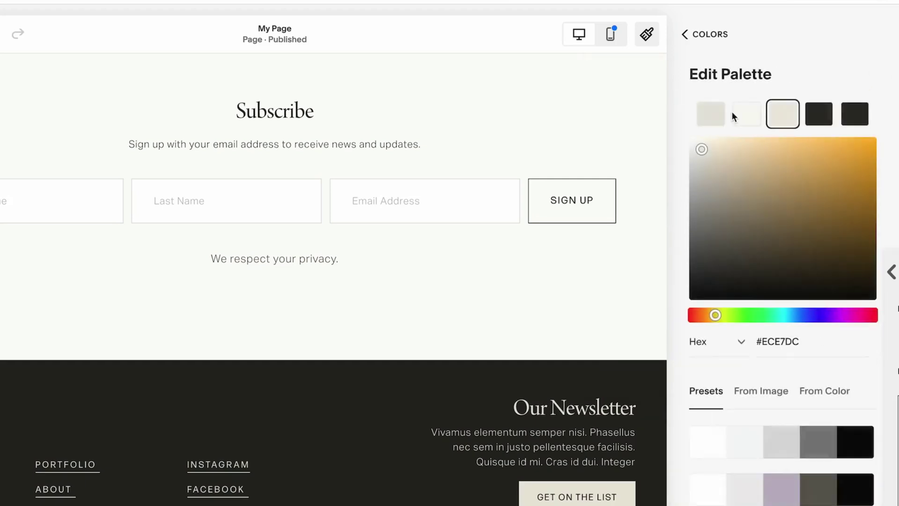
left_click(717, 193)
left_click(753, 115)
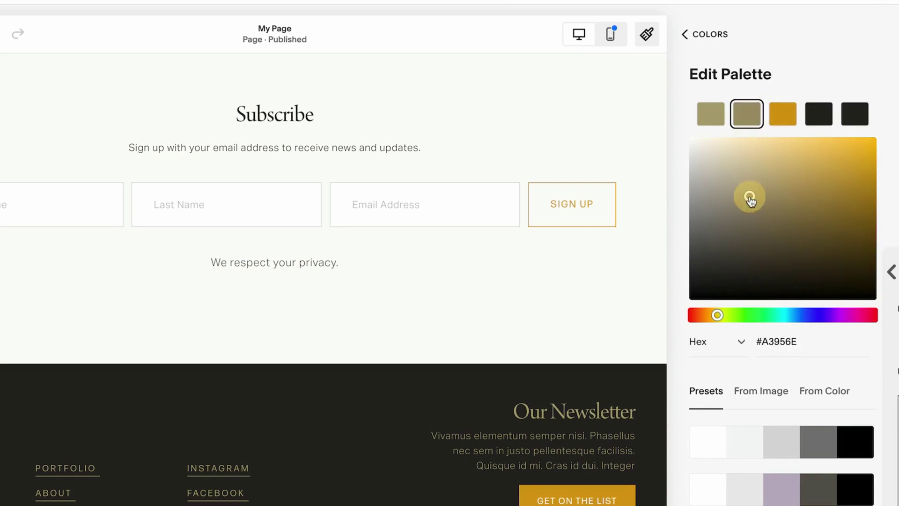
- Shift the fourth palette colour's hue and darken it to deep purple
left_click(819, 114)
left_click_drag(712, 315, 849, 315)
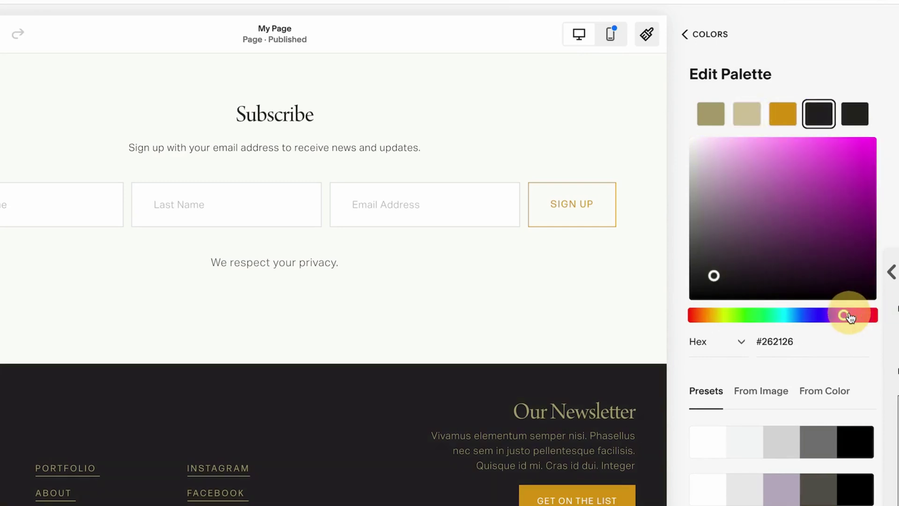
left_click_drag(853, 197, 856, 279)
left_click(702, 35)
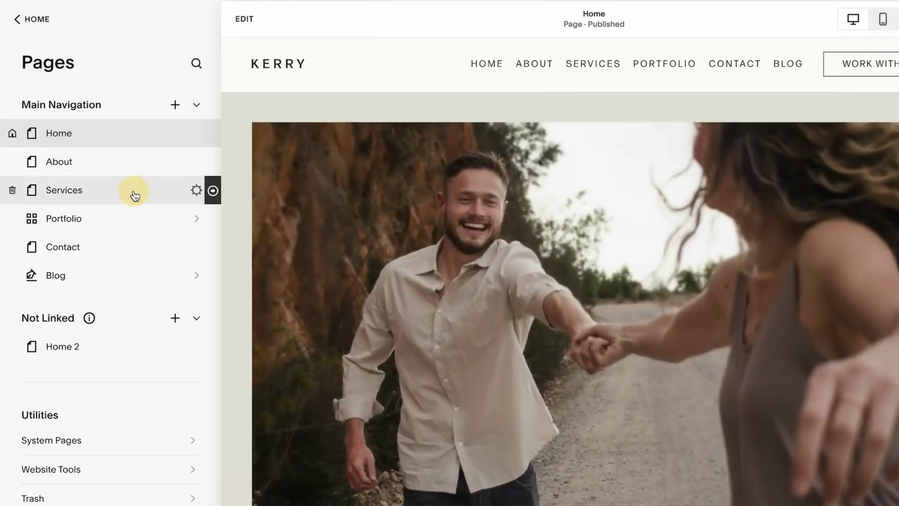
- Move Services to the end of Main Navigation and start adding a Blog page
left_click_drag(132, 195, 120, 275)
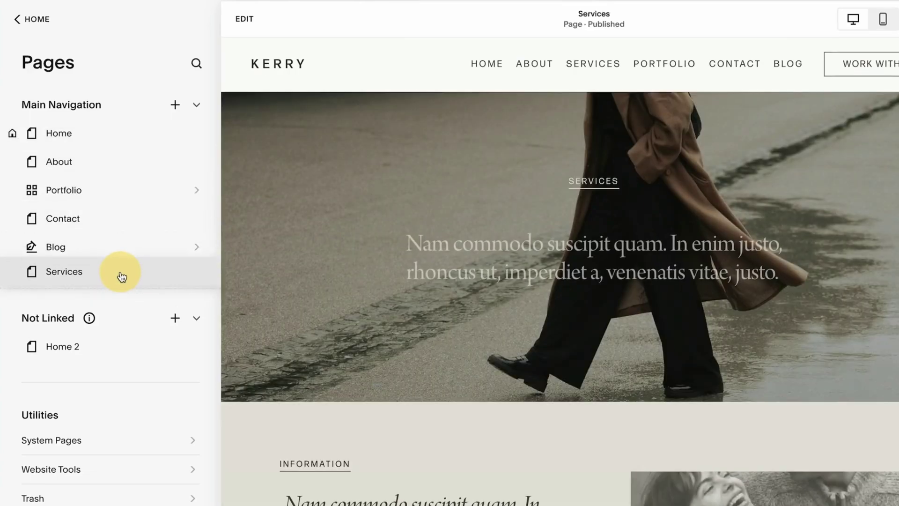
left_click(175, 104)
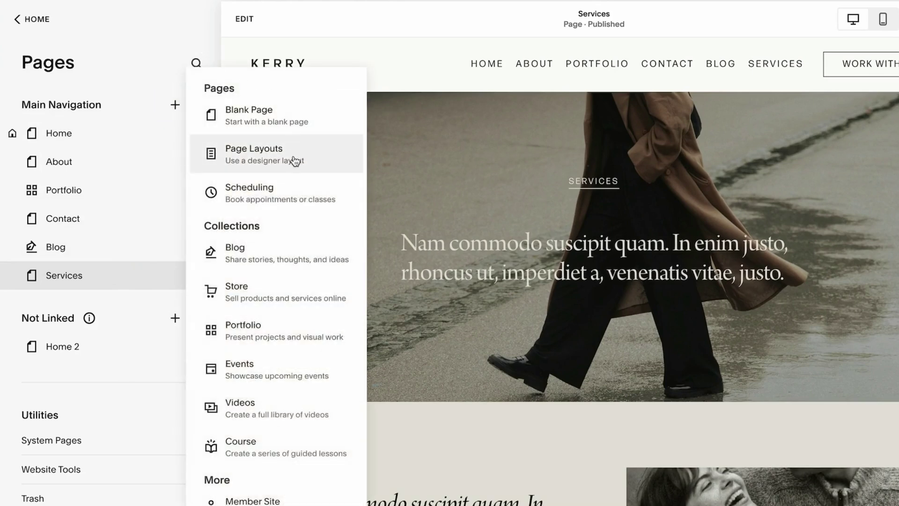
left_click(290, 257)
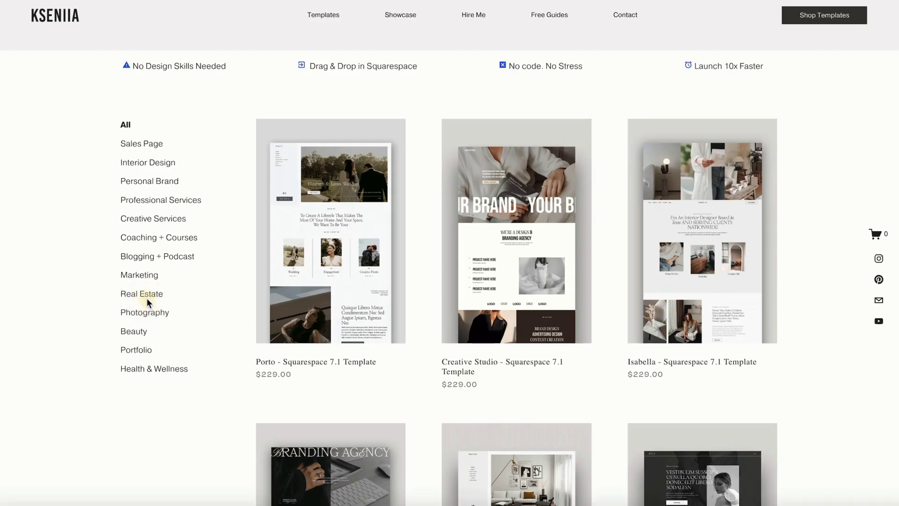
- Filter templates to Real Estate and browse the Real Estate template's product page
left_click(145, 296)
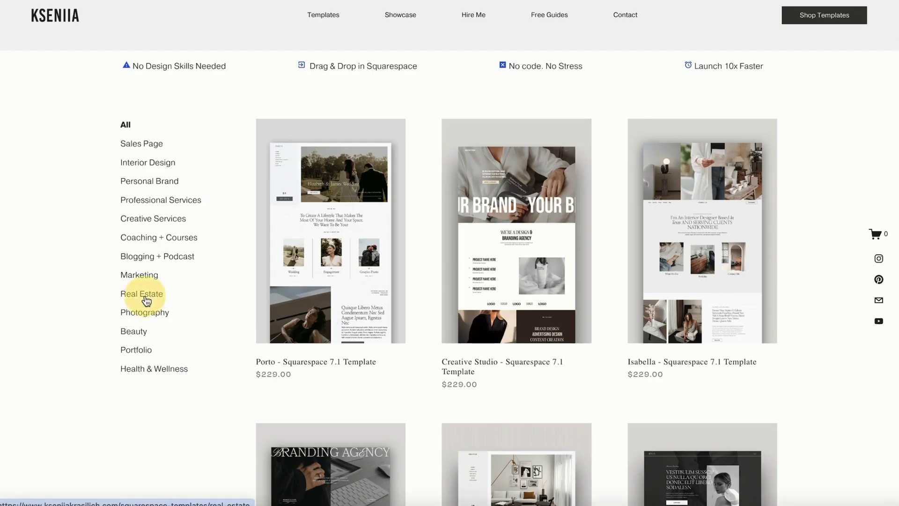
scroll(434, 317, "down", 2)
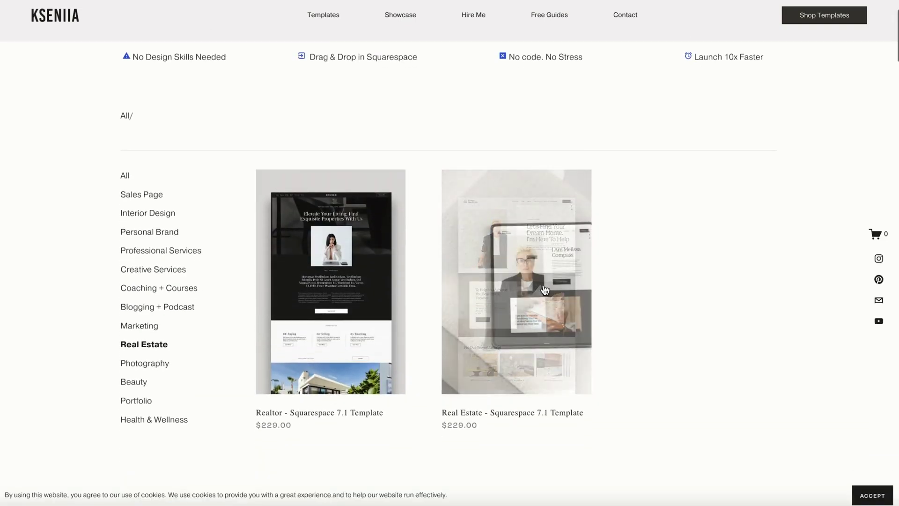
left_click(545, 290)
scroll(335, 356, "down", 5)
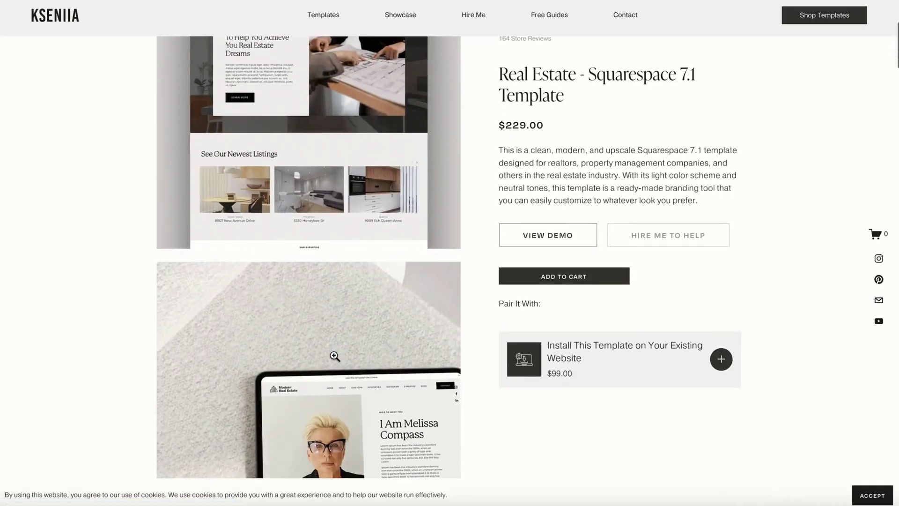
scroll(335, 355, "down", 7)
scroll(334, 358, "up", 3)
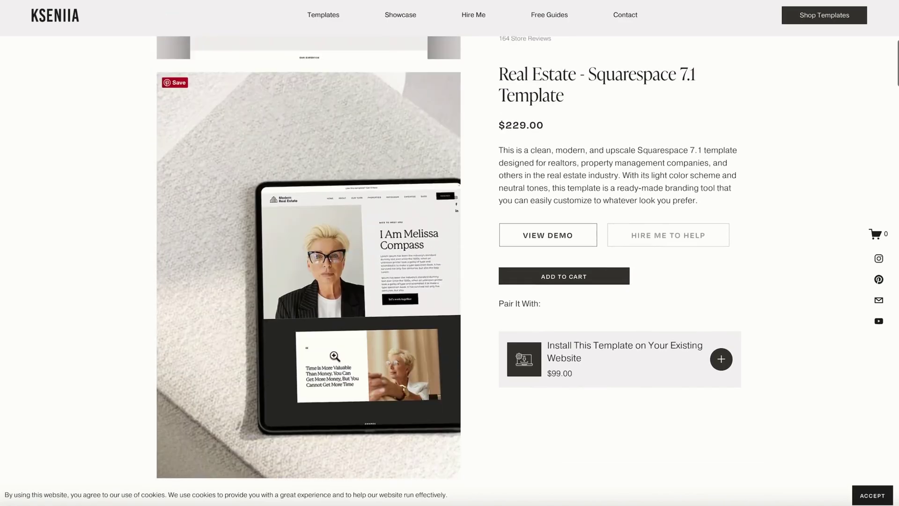
scroll(334, 356, "up", 2)
key("alt+Left")
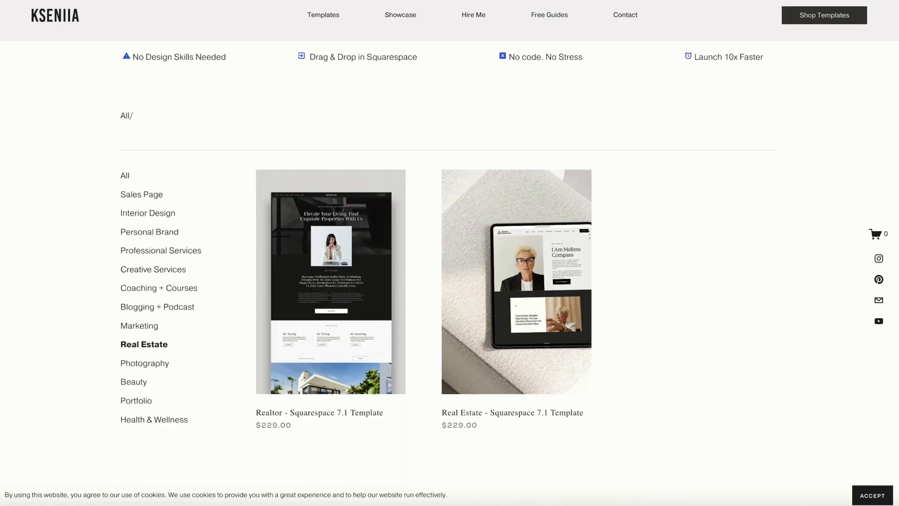
- Open the Realtor template and view its live demo site
left_click(377, 262)
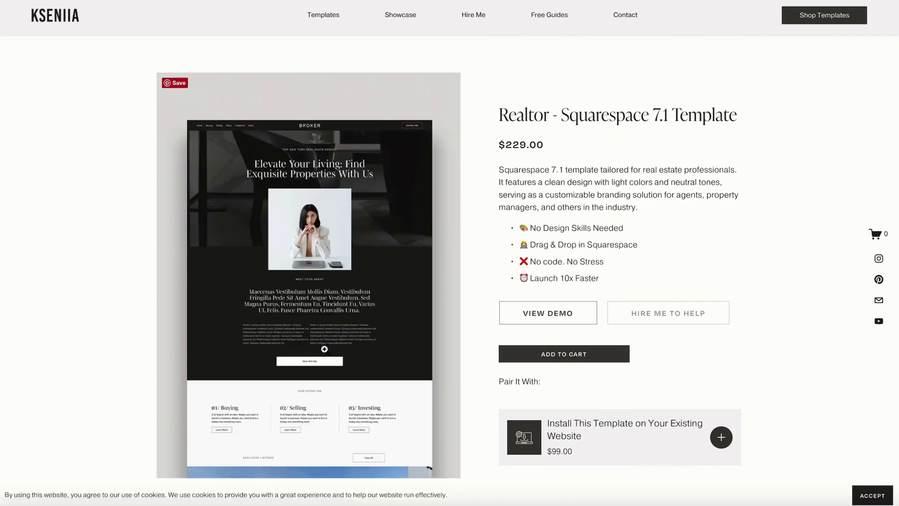
scroll(325, 350, "down", 8)
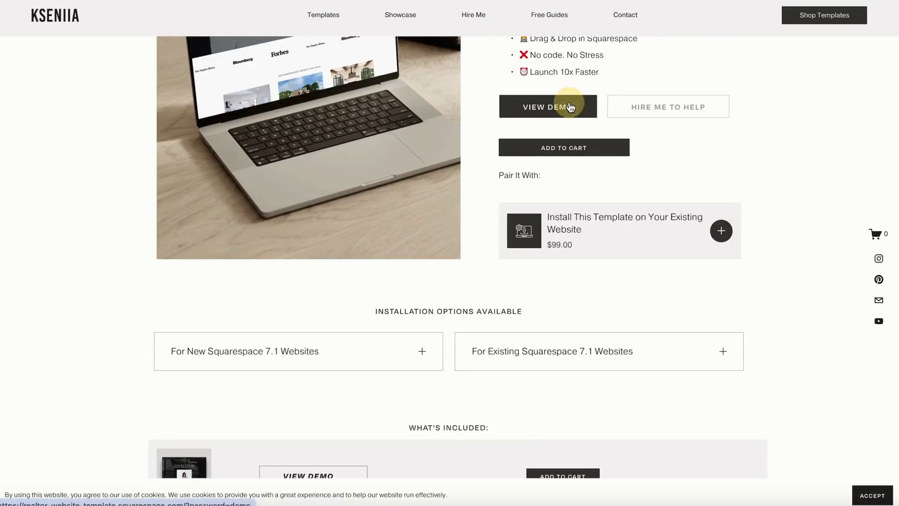
left_click(570, 107)
scroll(566, 261, "down", 7)
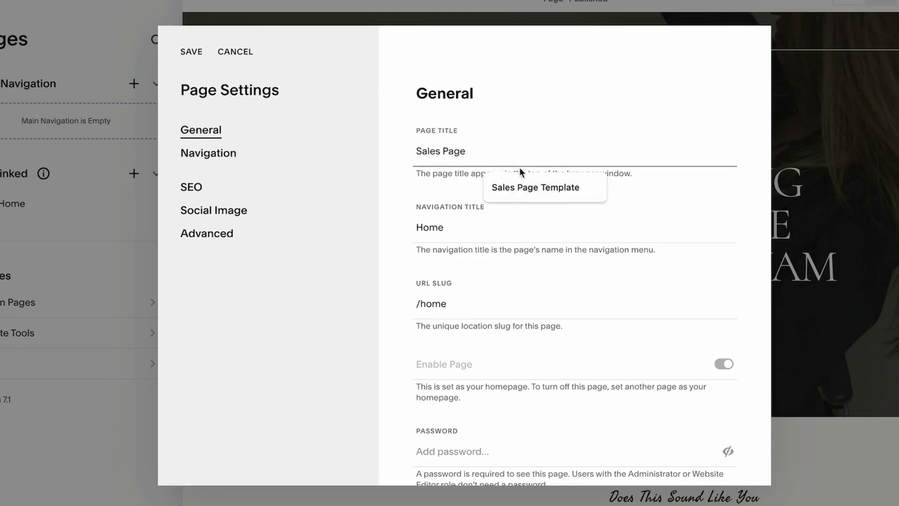
- Title the home page 'Sales Page Template', save, and scroll through the preview
left_click(550, 190)
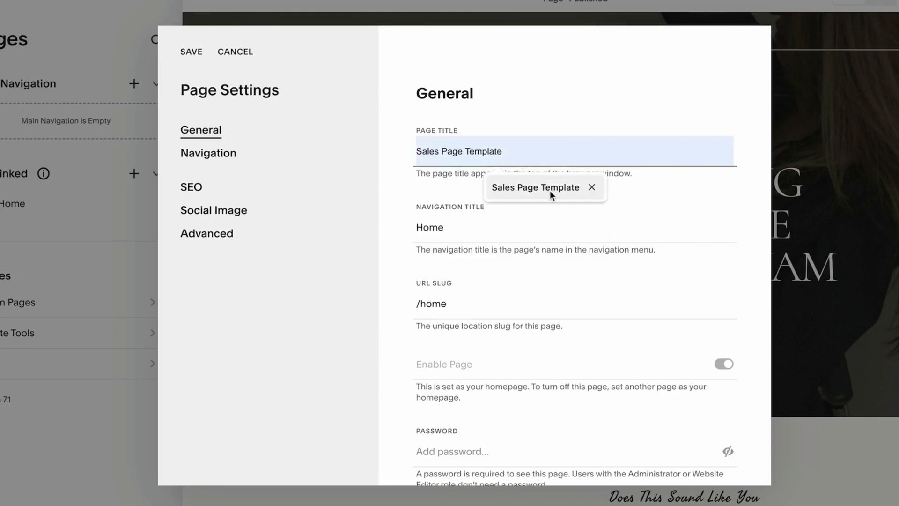
left_click(196, 51)
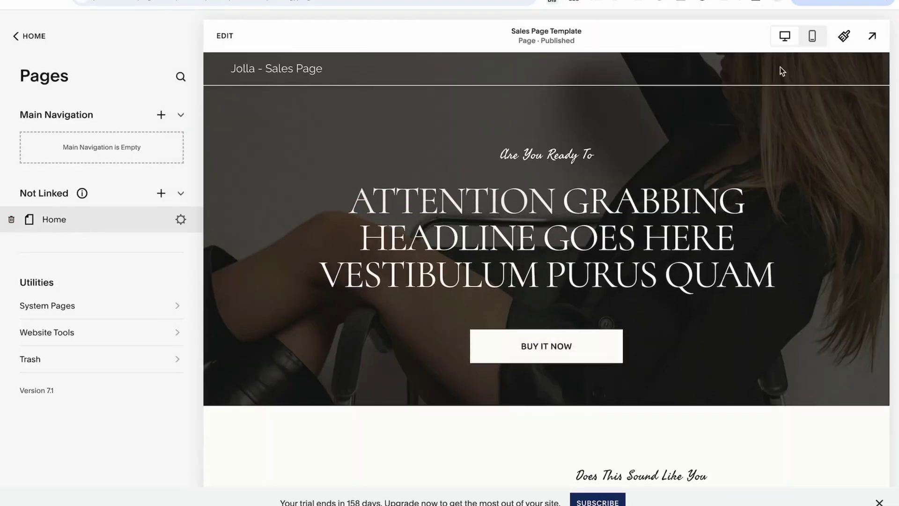
scroll(617, 317, "down", 5)
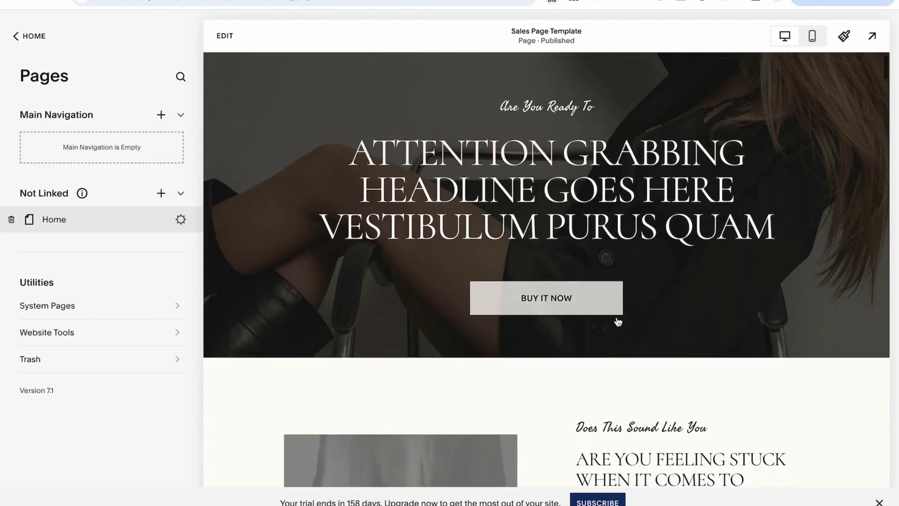
scroll(617, 317, "down", 8)
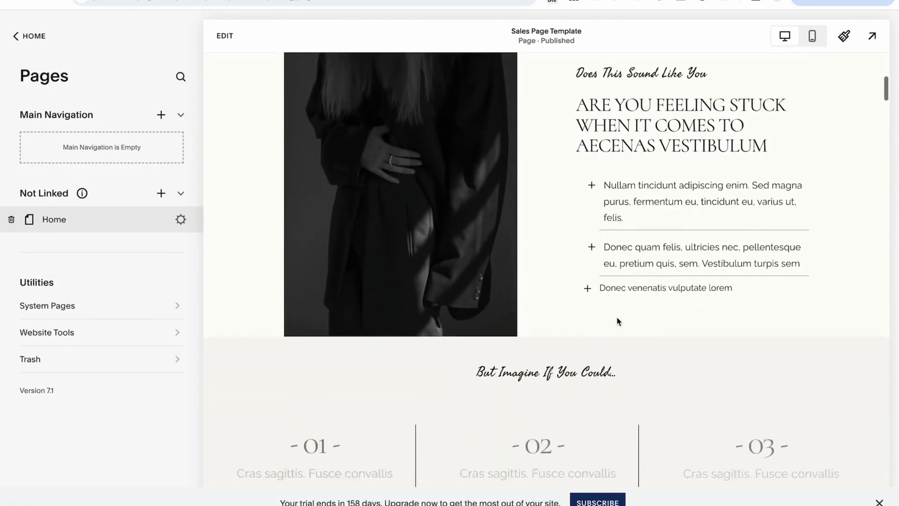
scroll(616, 322, "down", 8)
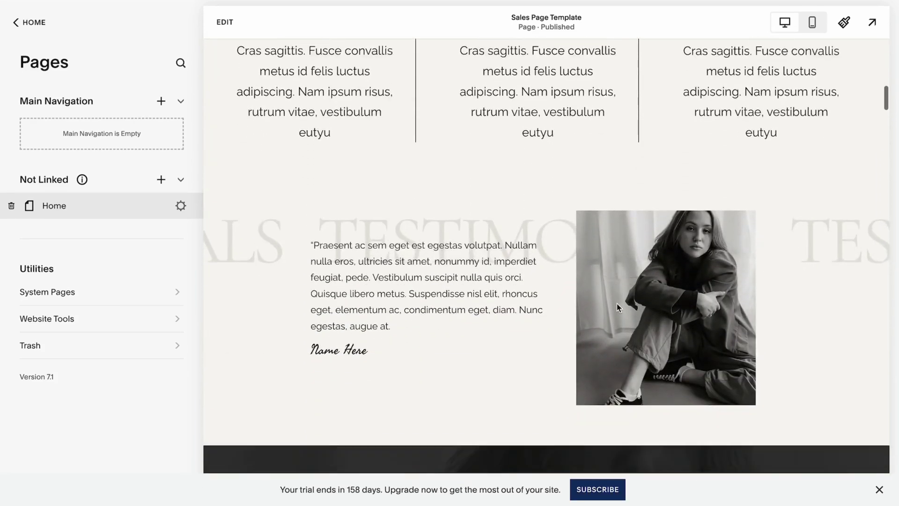
scroll(617, 303, "down", 9)
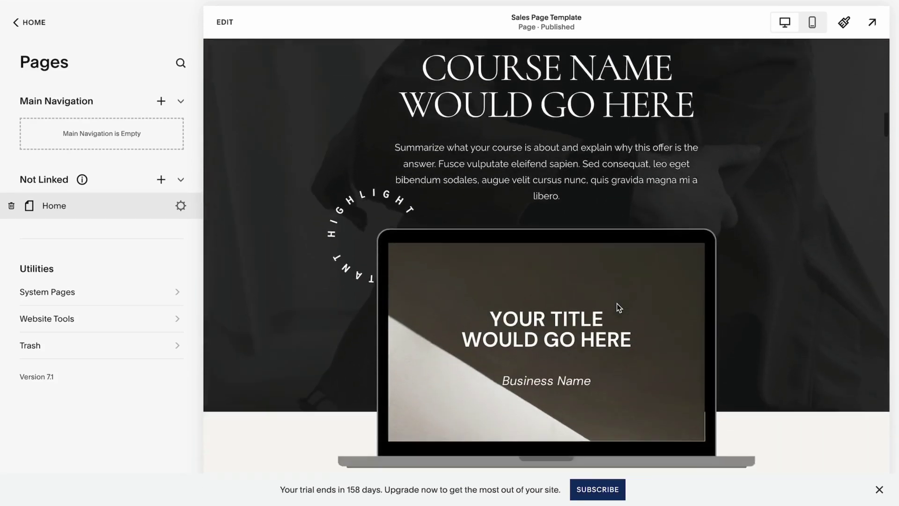
scroll(616, 307, "down", 5)
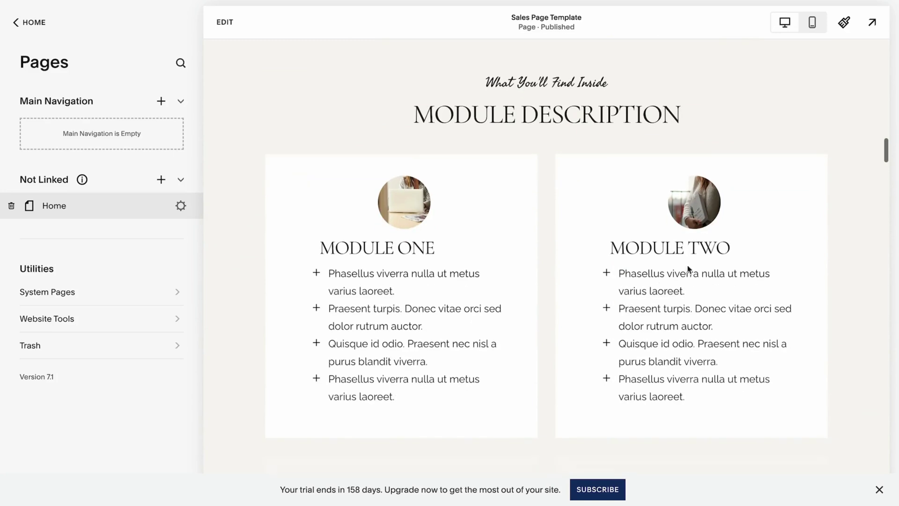
- Turn off Show Header in the home page's Navigation settings, save, and scroll the preview
left_click(180, 207)
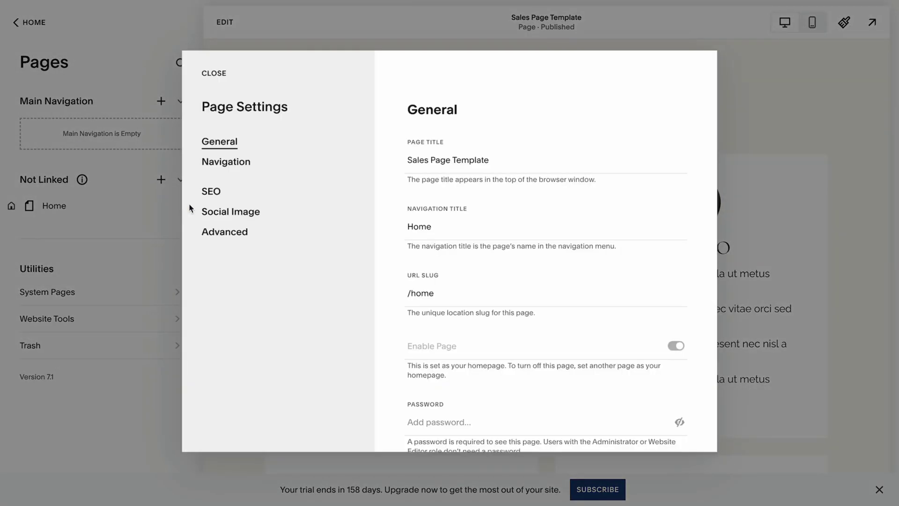
left_click(227, 164)
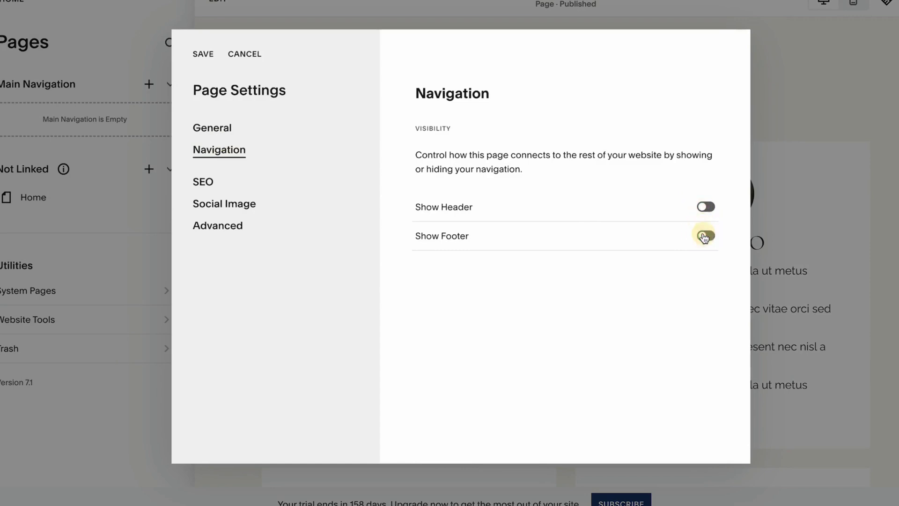
left_click(205, 55)
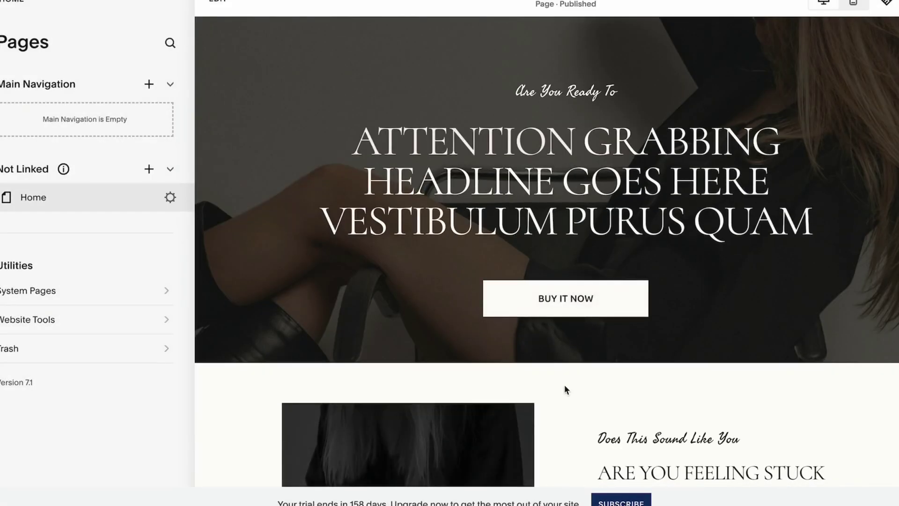
scroll(563, 384, "down", 10)
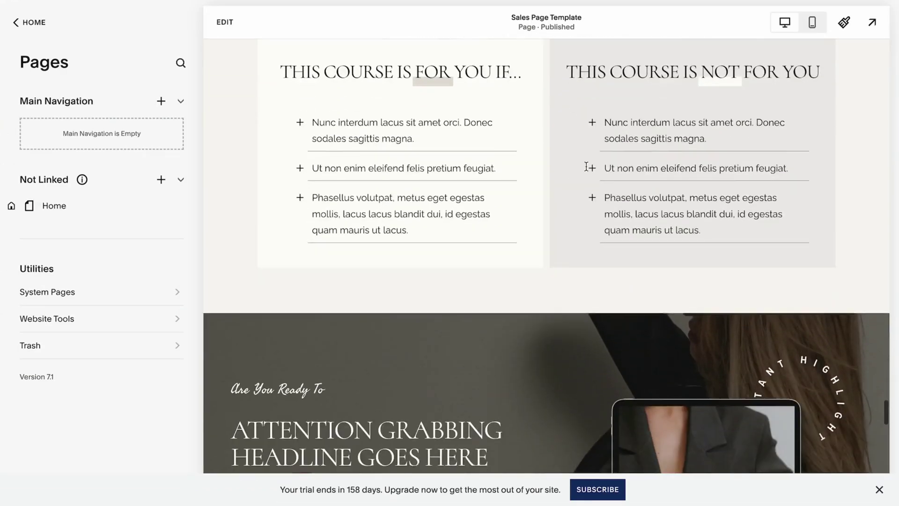
scroll(586, 167, "down", 5)
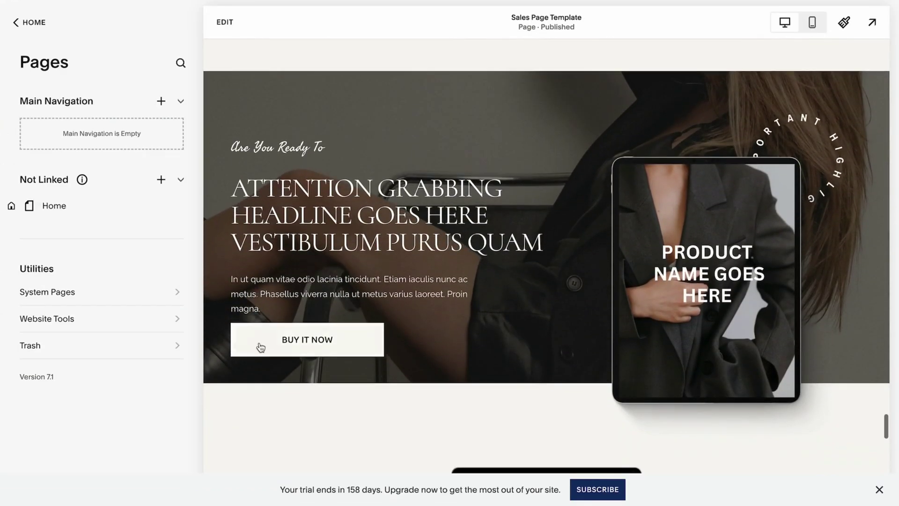
scroll(549, 390, "down", 12)
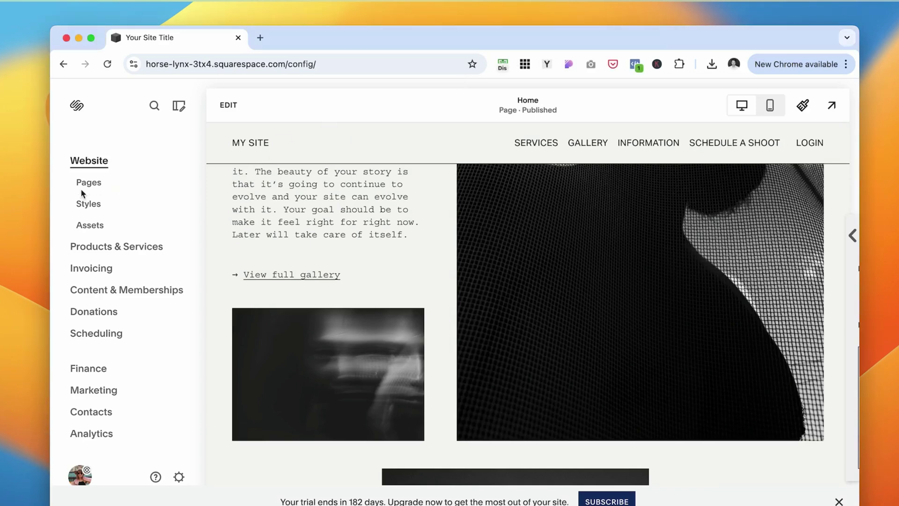
- Create a member site named 'My Member Site' from a homepage template
left_click(89, 185)
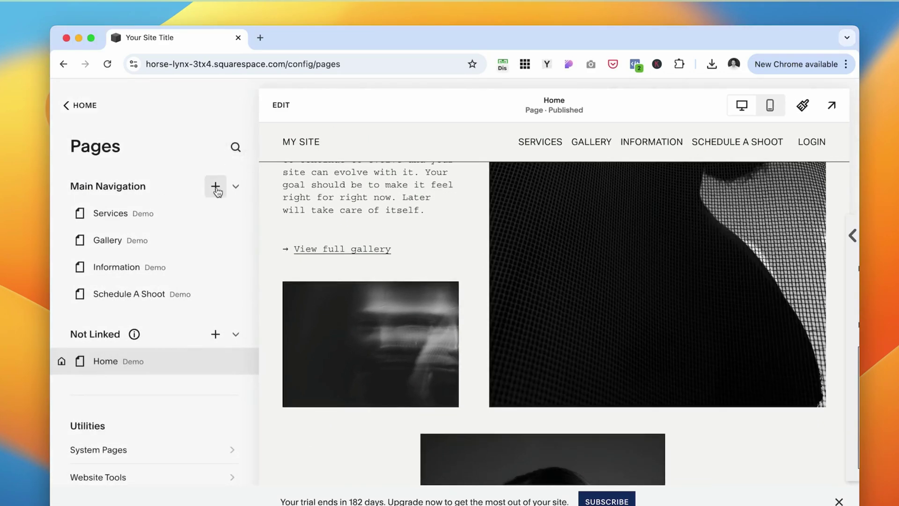
left_click(216, 187)
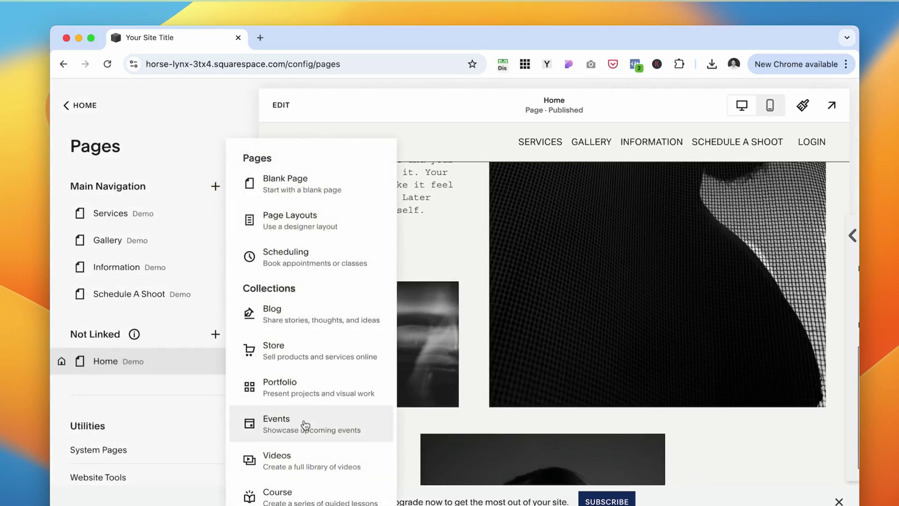
scroll(305, 425, "down", 3)
scroll(305, 425, "down", 1)
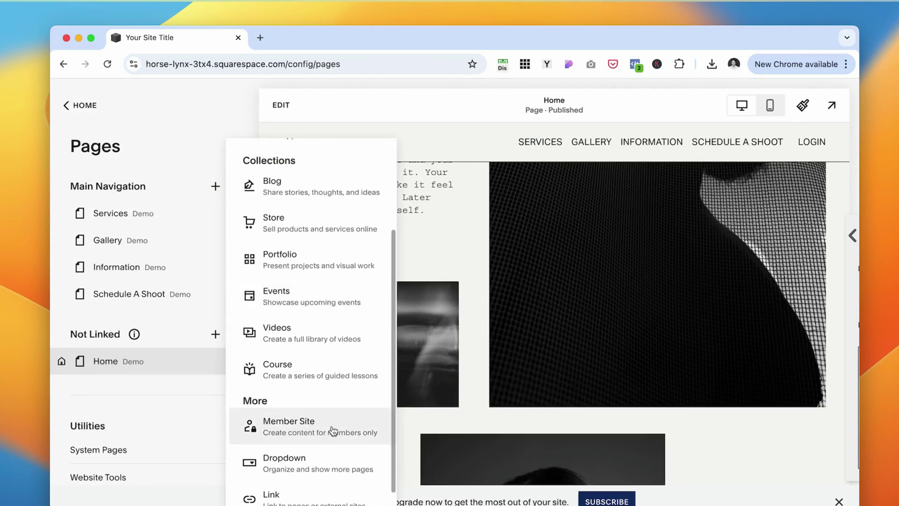
left_click(333, 429)
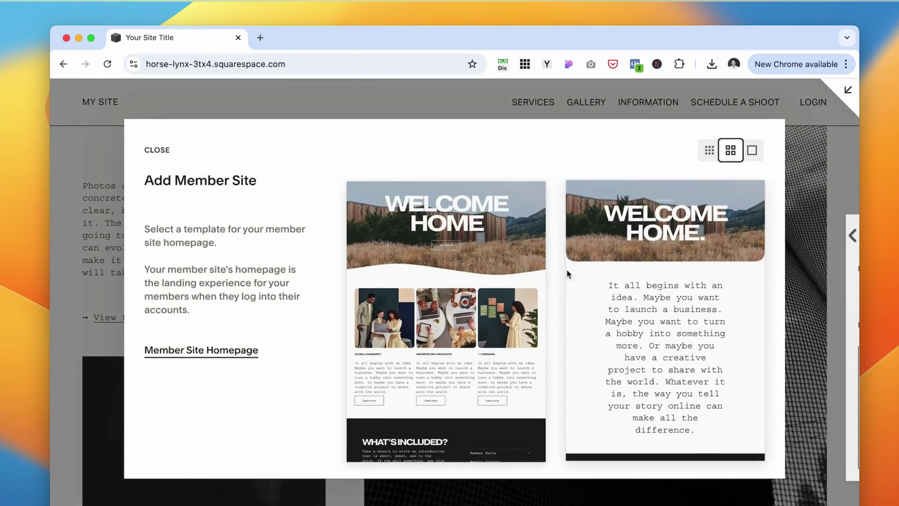
left_click(450, 223)
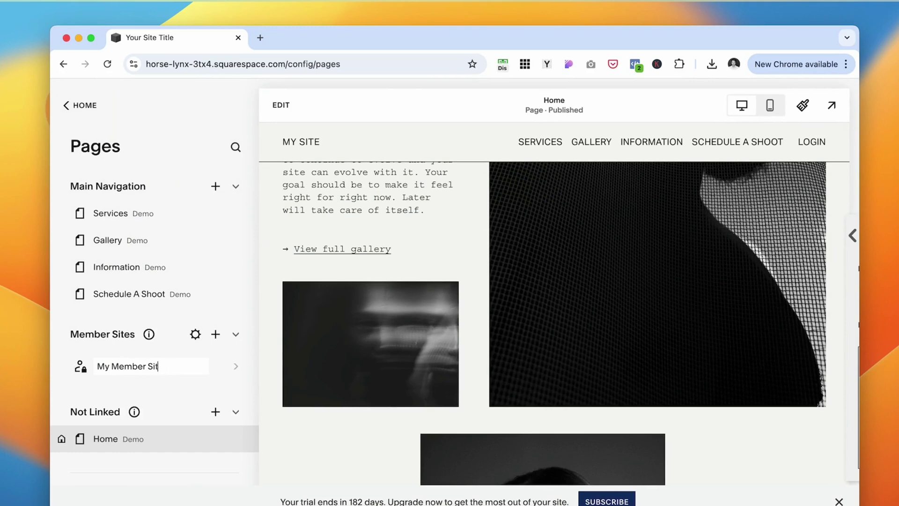
key("Return")
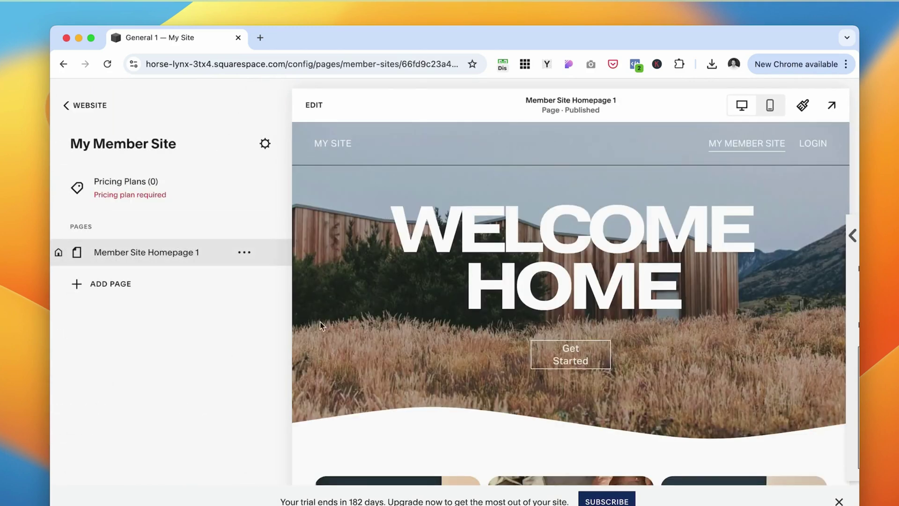
- Add a blog named 'Member Blog' to the member site and go to its pricing plans
left_click(112, 286)
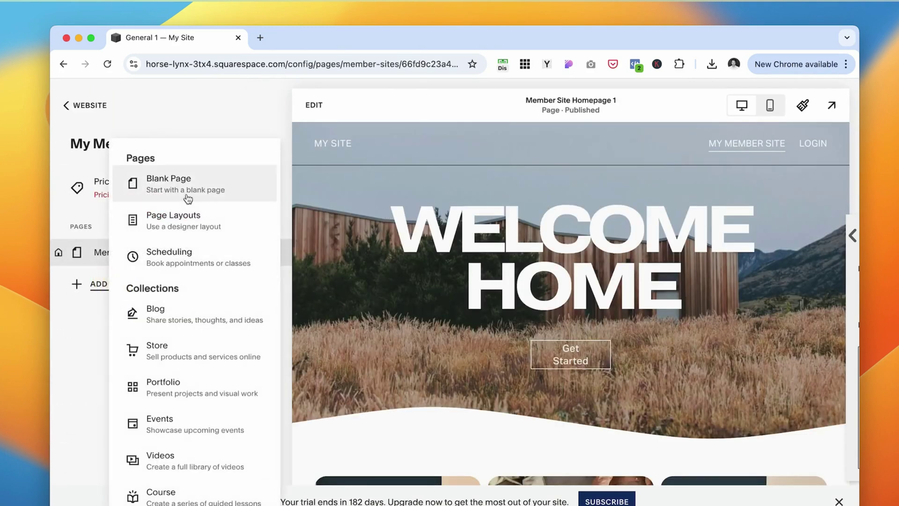
left_click(179, 320)
left_click(446, 299)
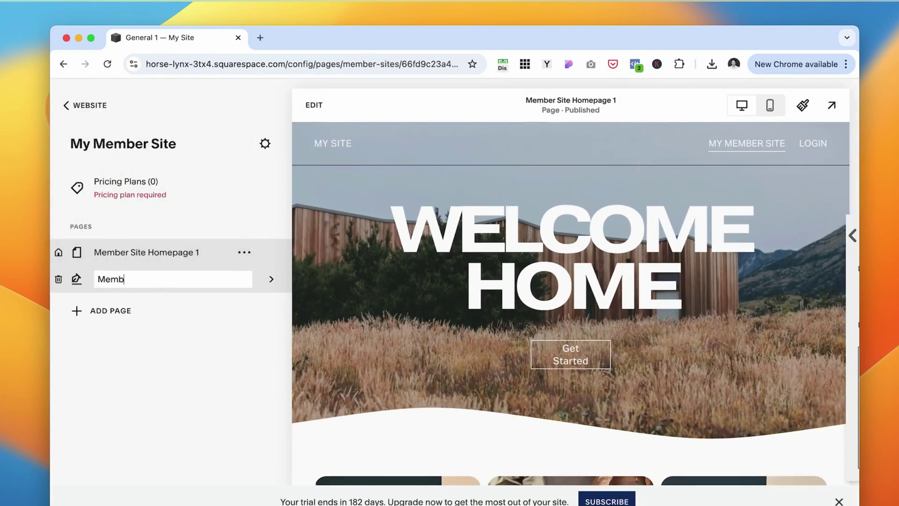
left_click(192, 395)
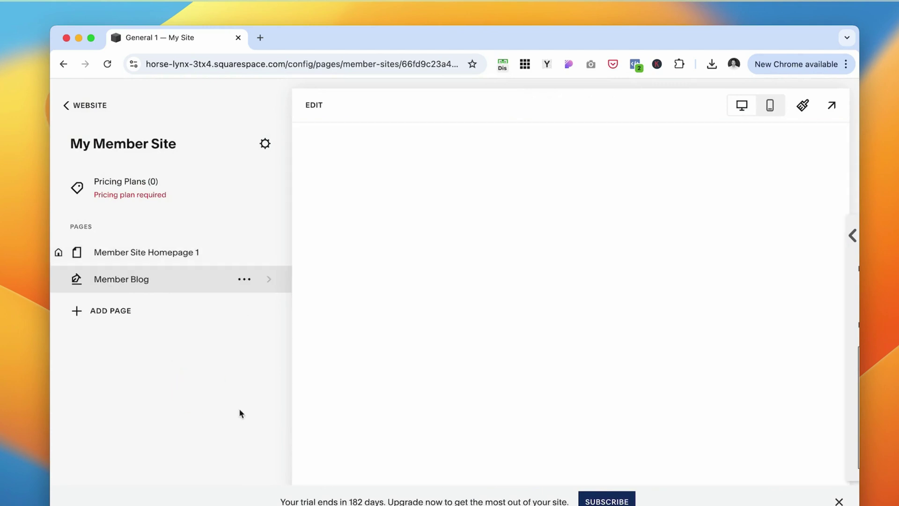
left_click(190, 255)
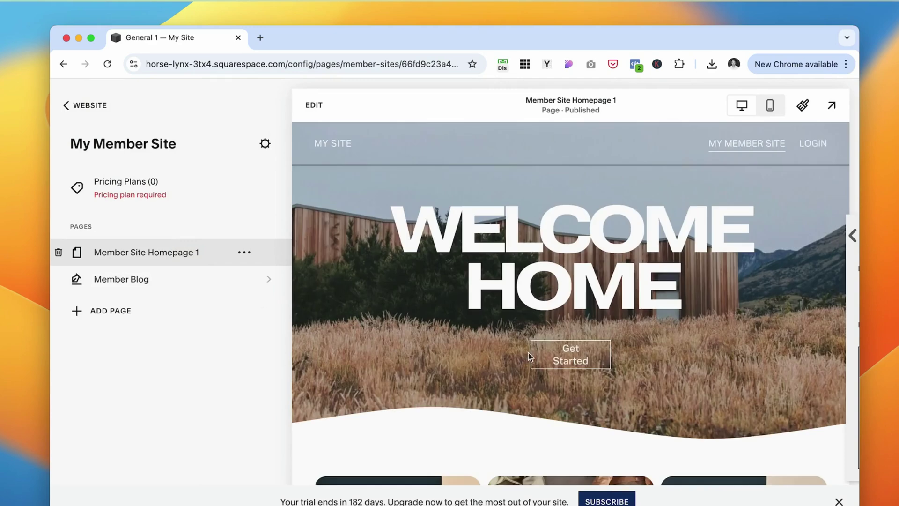
scroll(529, 353, "down", 5)
left_click(313, 105)
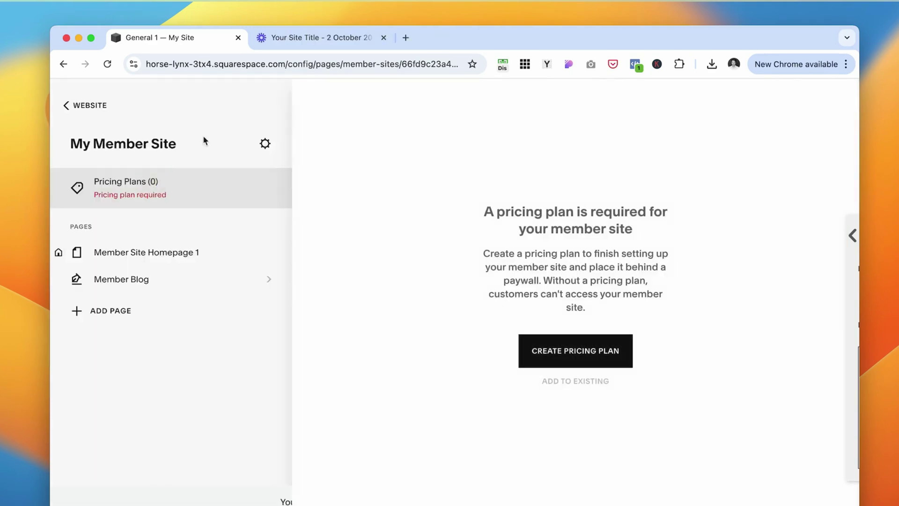
- Create a new pricing plan with a 2 Payments option at $20.00
left_click(591, 350)
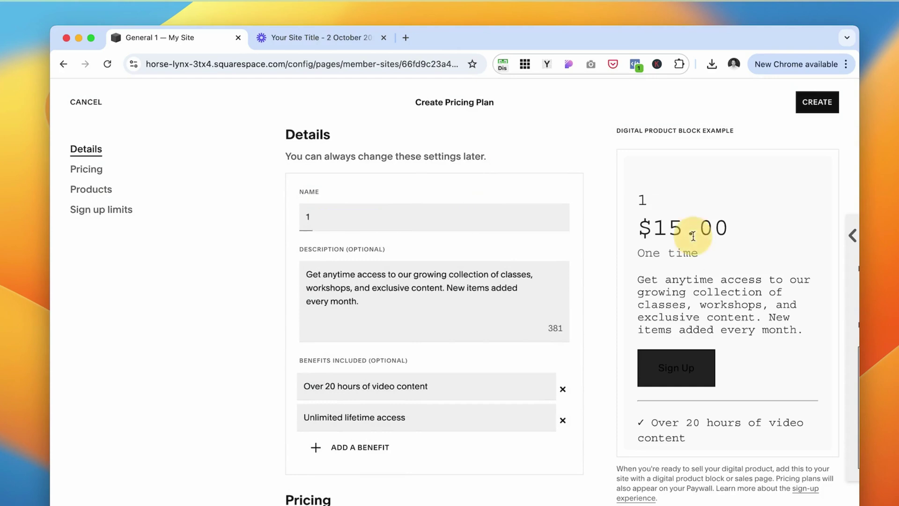
scroll(465, 398, "down", 5)
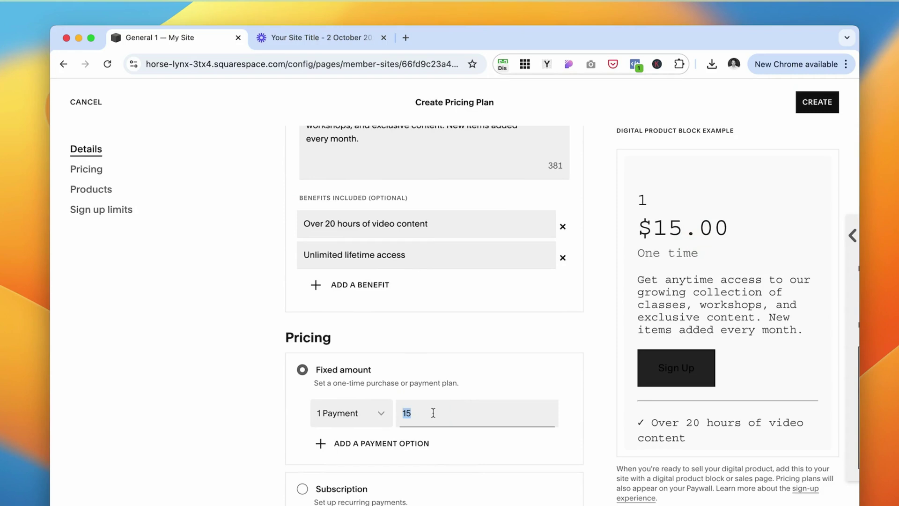
left_click(370, 412)
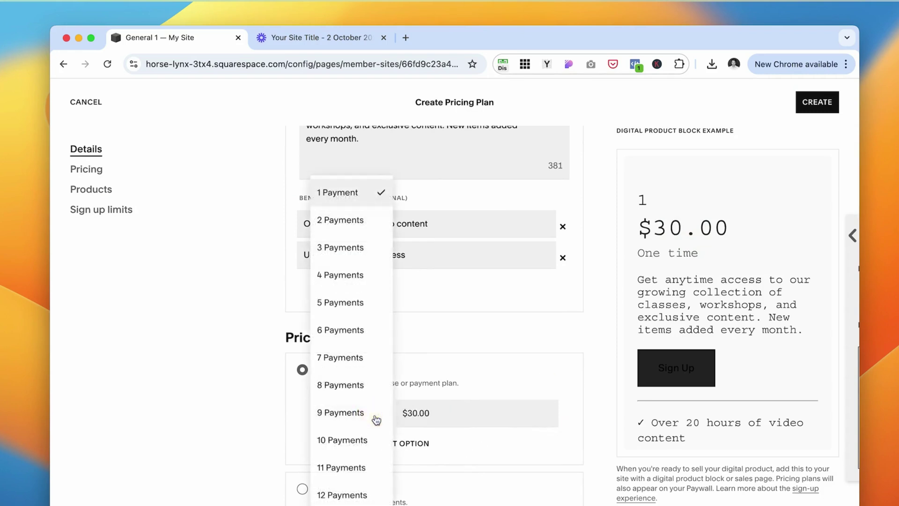
key("Escape")
left_click(380, 443)
scroll(468, 398, "down", 3)
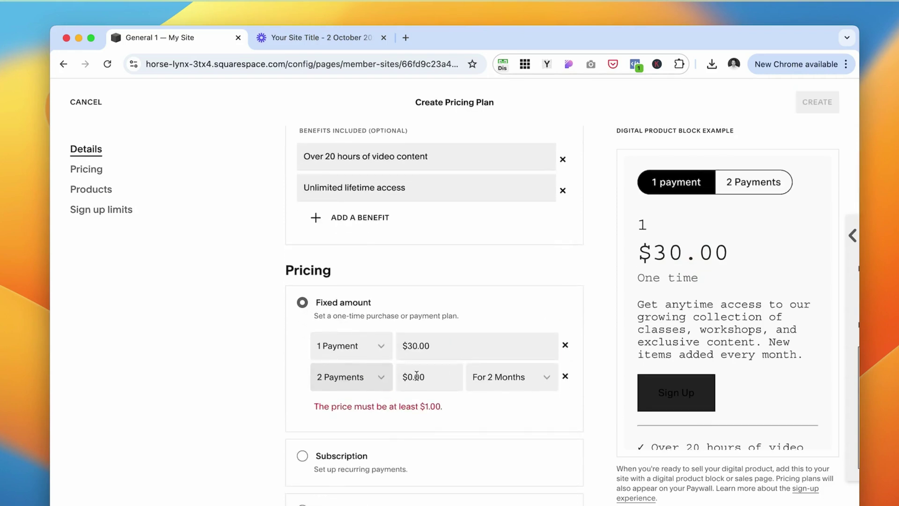
scroll(533, 359, "down", 1)
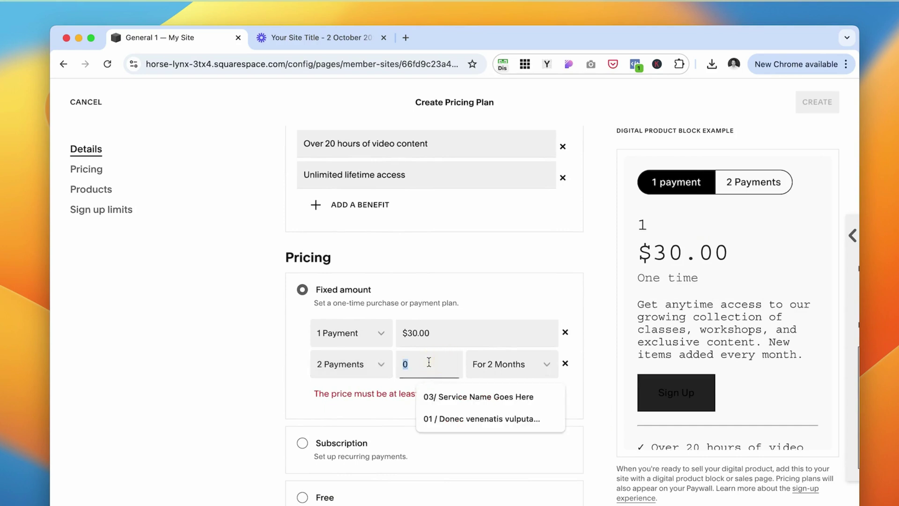
left_click(538, 404)
scroll(580, 414, "down", 2)
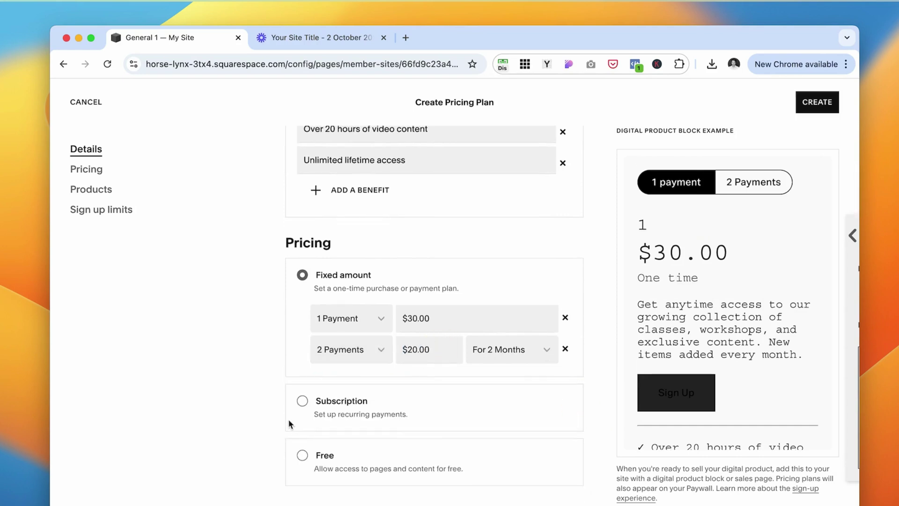
- Make the plan a subscription that repeats every 3 months
left_click(302, 372)
scroll(475, 440, "down", 2)
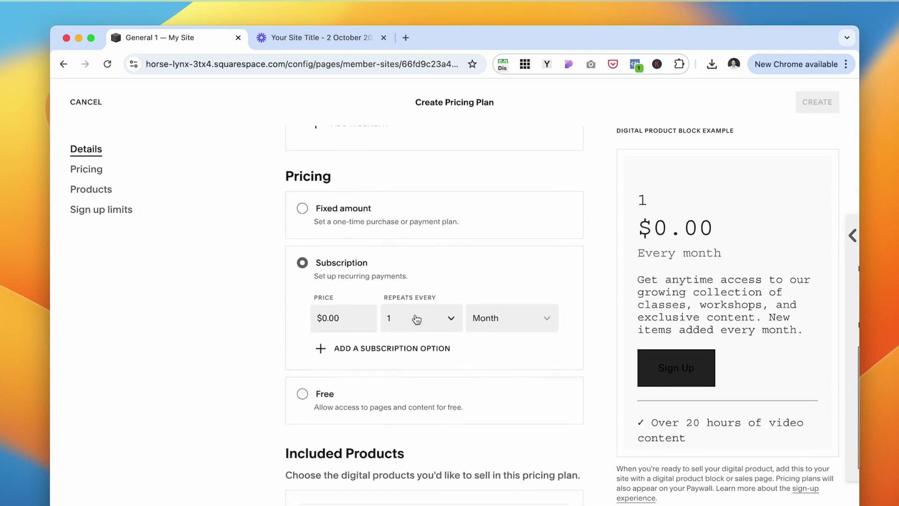
left_click(402, 320)
left_click(406, 275)
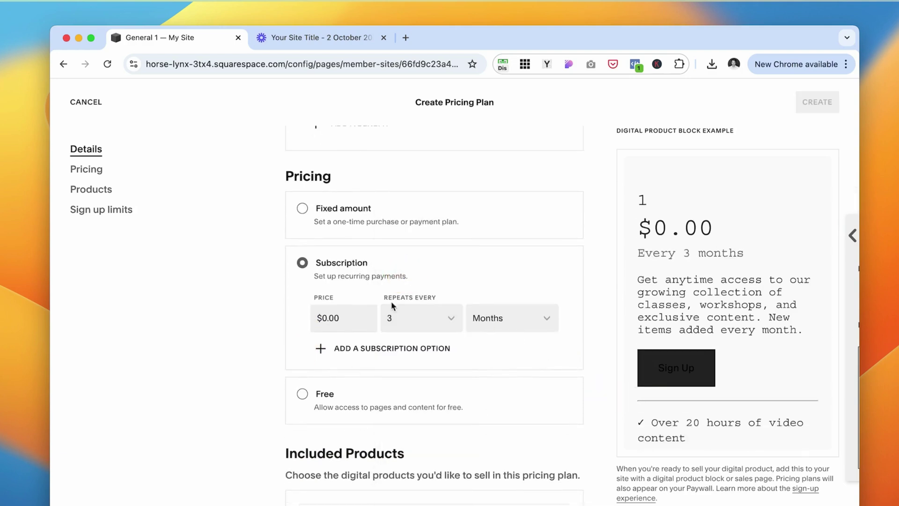
left_click(303, 394)
left_click(301, 268)
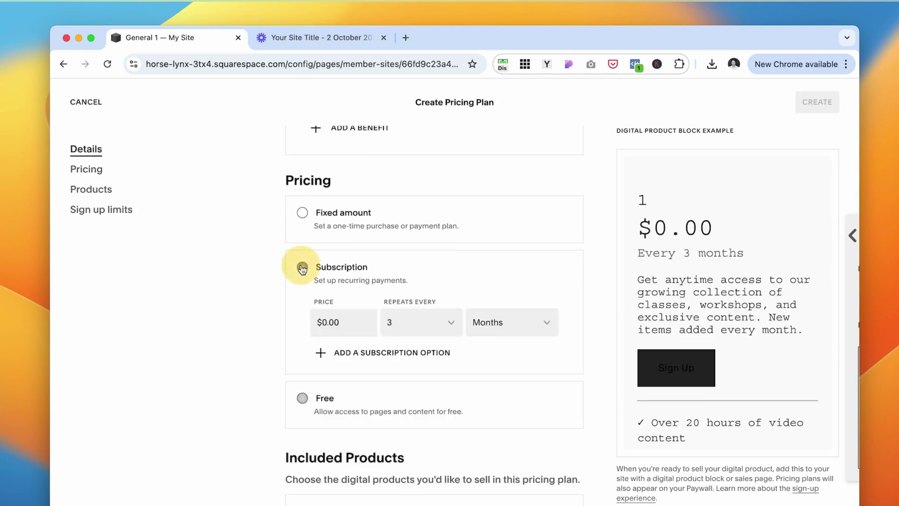
- Enable enrollment dates with a start date of October 8, 2024
scroll(538, 447, "down", 3)
scroll(539, 445, "down", 5)
left_click(576, 376)
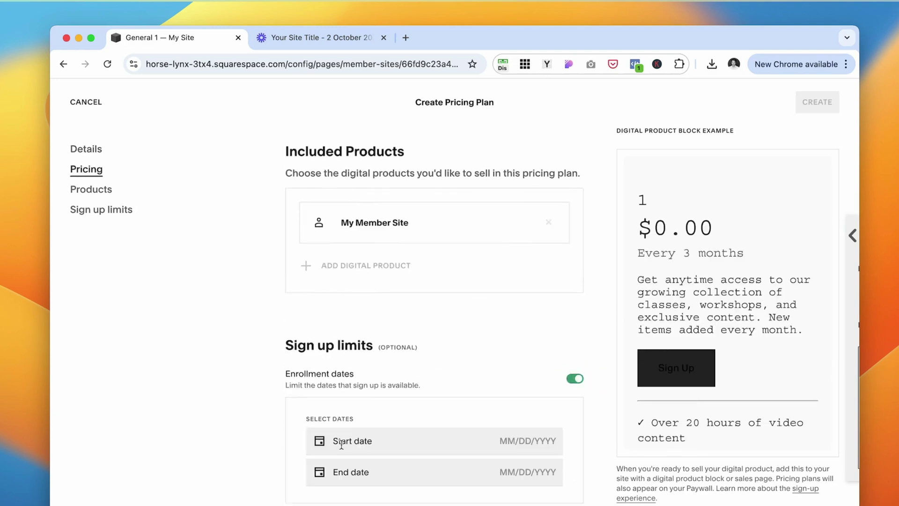
scroll(539, 379, "down", 2)
left_click(522, 393)
left_click(411, 266)
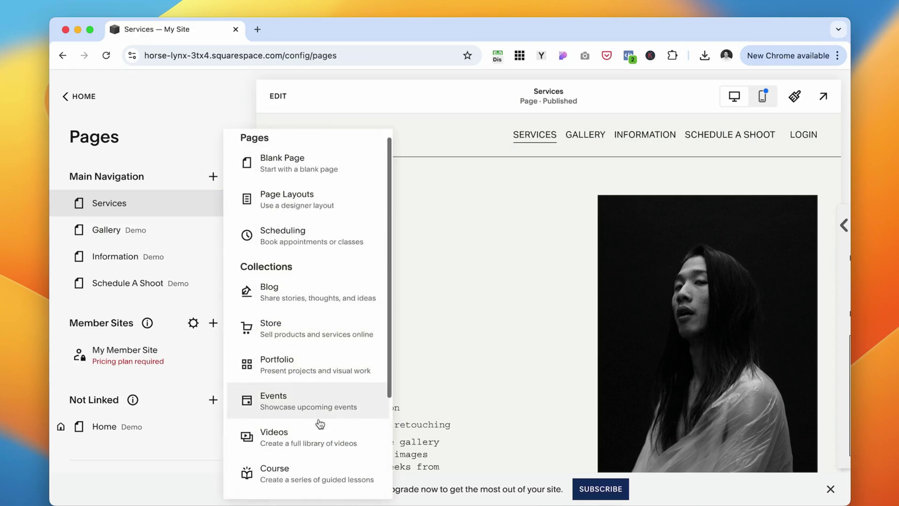
- Add a Course page from the template and open Course 1 for editing
left_click(310, 423)
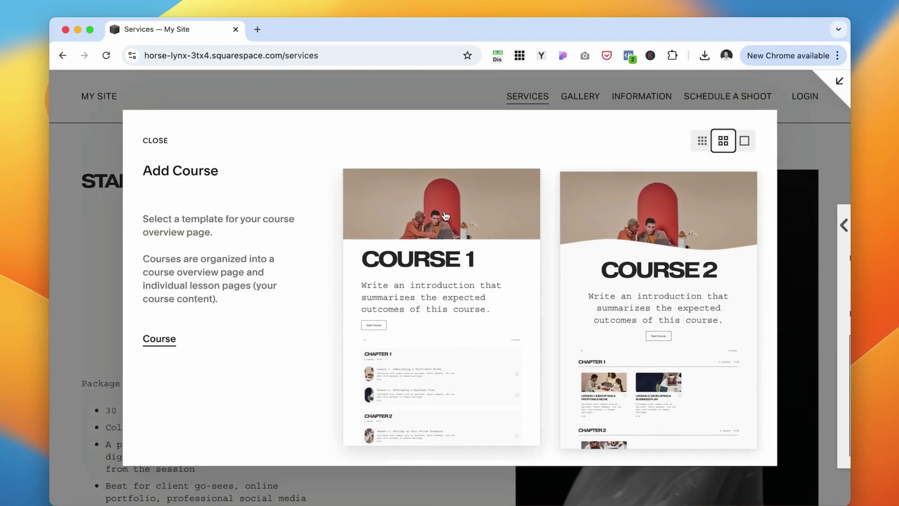
key("Escape")
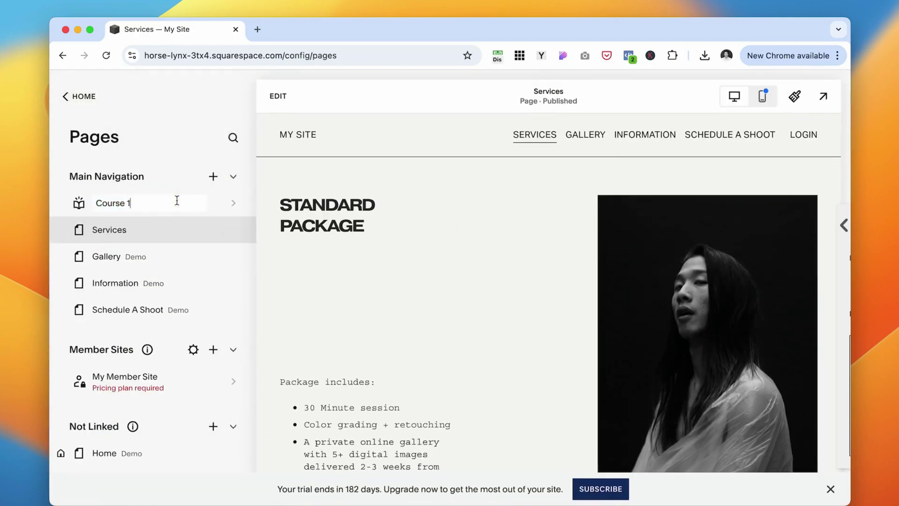
left_click(102, 204)
left_click(307, 94)
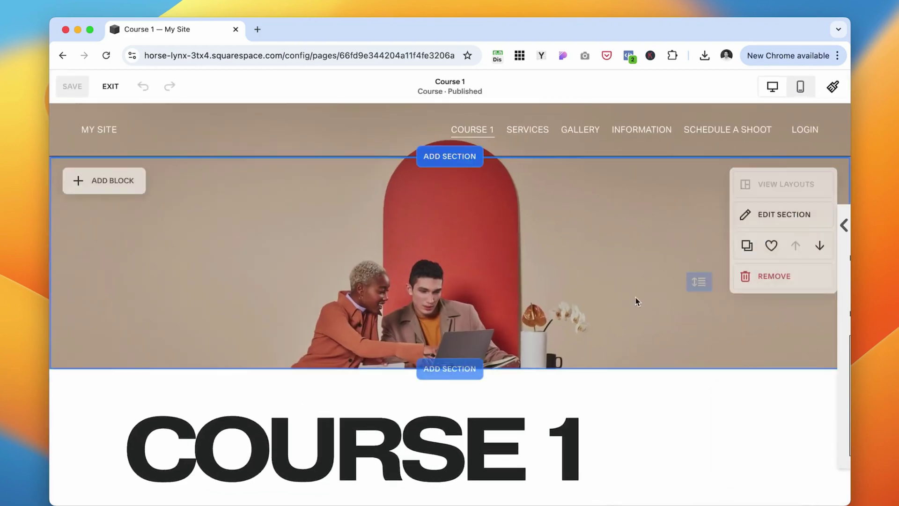
- Add a text block of pasted placeholder text stretched across the hero image
left_click(75, 152)
left_click(131, 252)
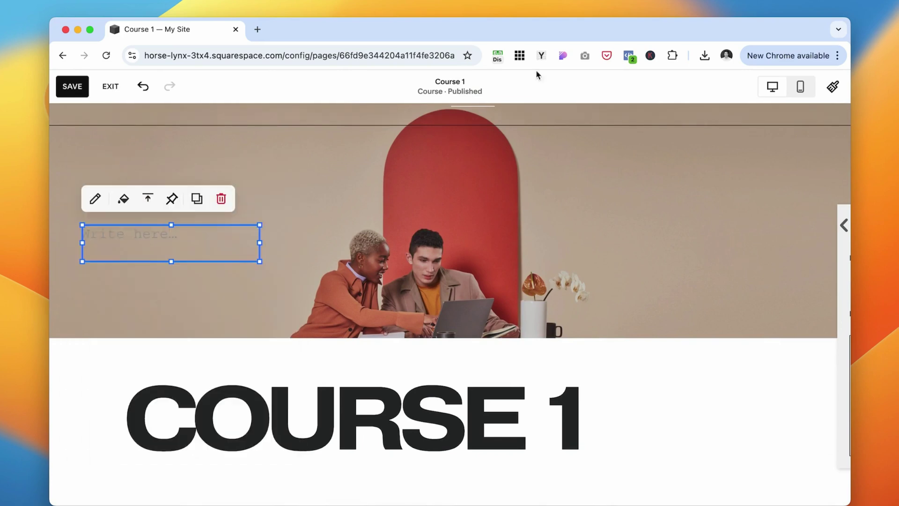
left_click(542, 56)
left_click(515, 115)
left_click(130, 235)
type("Praesent egestas tristique nibh. Sed augue ipsum, egestas nec, vestibulum et, malesuada adipiscing, dui. Nullam accumsan lorem in dui. Sed consequat, leo eget bibendum sodales, augue velit cursus nunc, quis gravida magna mi a libero. Aliquam eu nunc.")
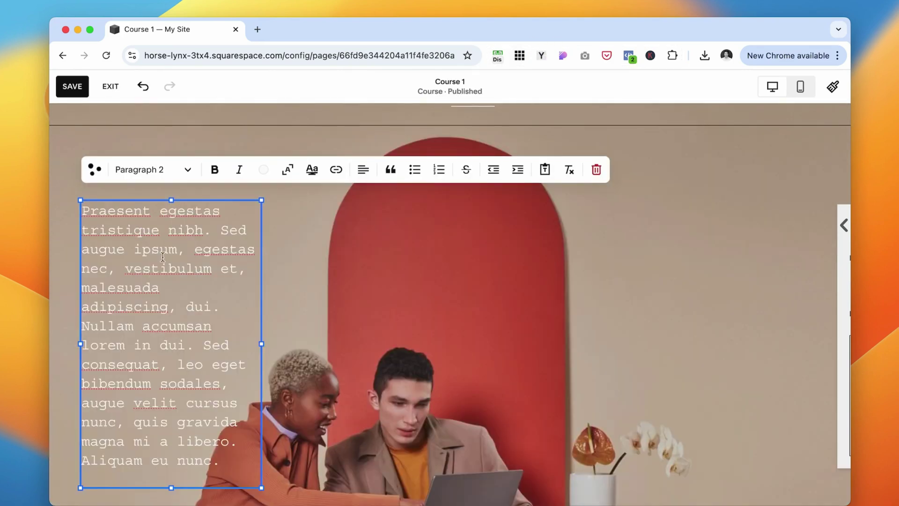
left_click_drag(261, 344, 522, 327)
left_click(520, 412)
- Set the course introduction paragraph to Monospace style and save the page
scroll(689, 262, "down", 5)
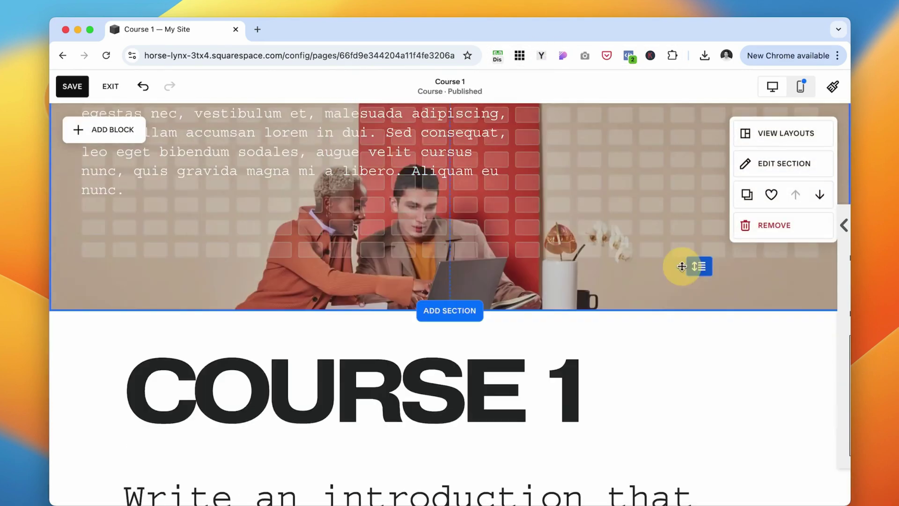
scroll(427, 280, "down", 2)
scroll(335, 399, "down", 4)
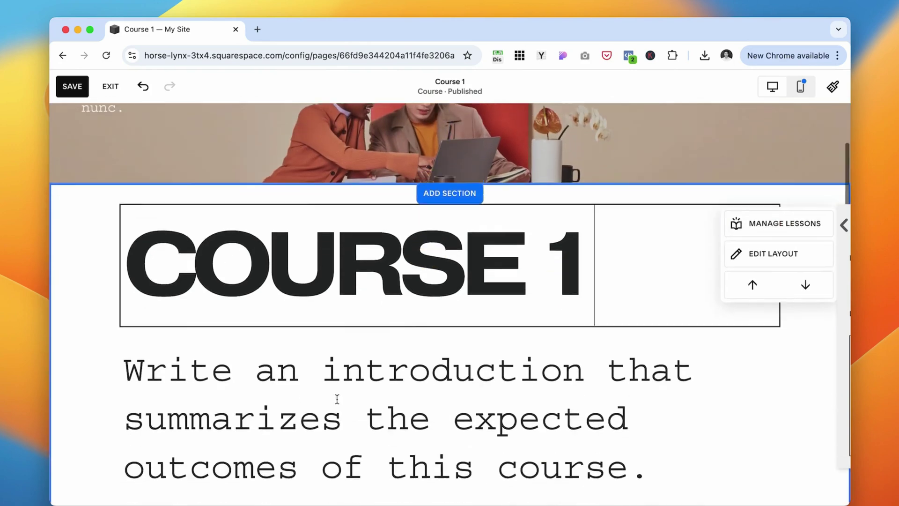
left_click(236, 312)
triple_click(236, 312)
left_click(213, 224)
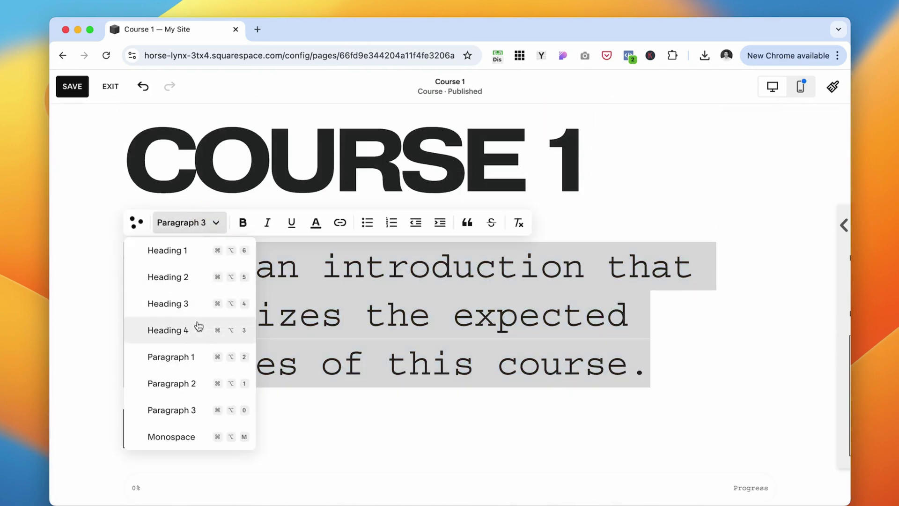
left_click(189, 357)
left_click(170, 436)
triple_click(160, 237)
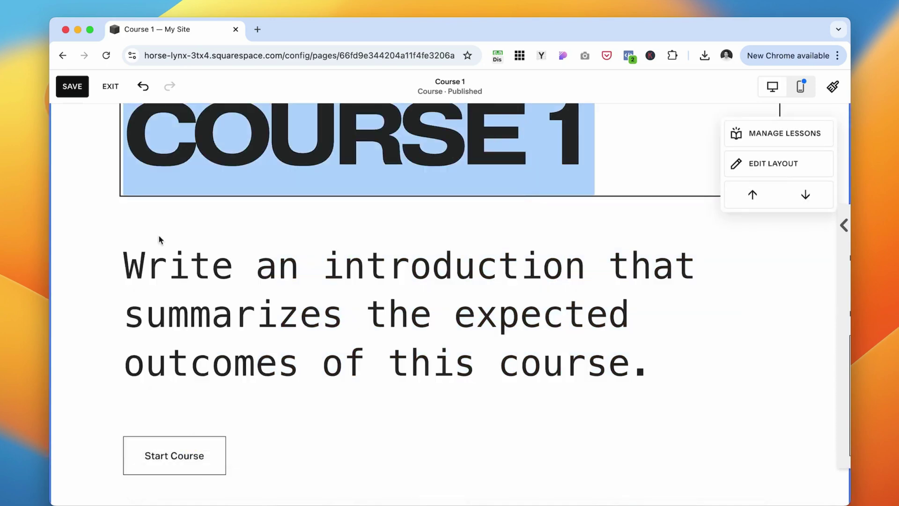
scroll(200, 194, "up", 2)
scroll(341, 391, "down", 10)
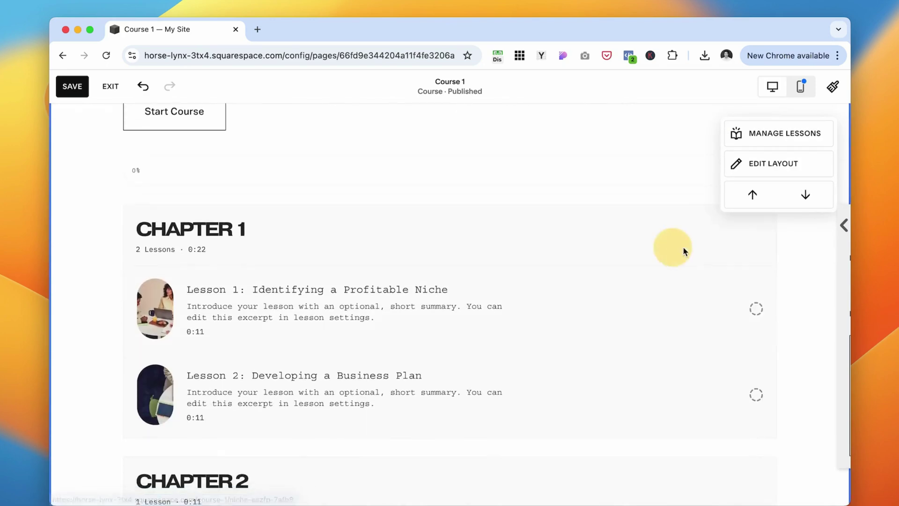
left_click(79, 88)
- Exit the editor and move the Online Presence lesson into Chapter 1
left_click(111, 87)
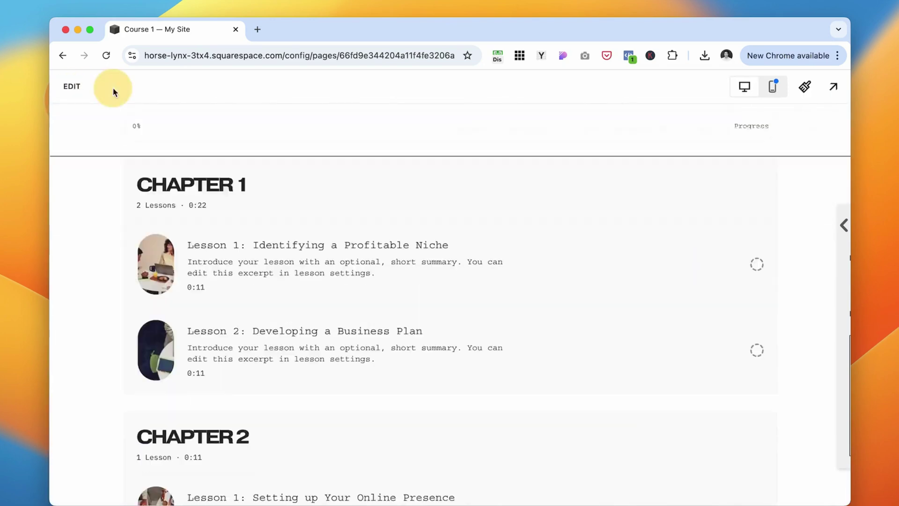
left_click(136, 267)
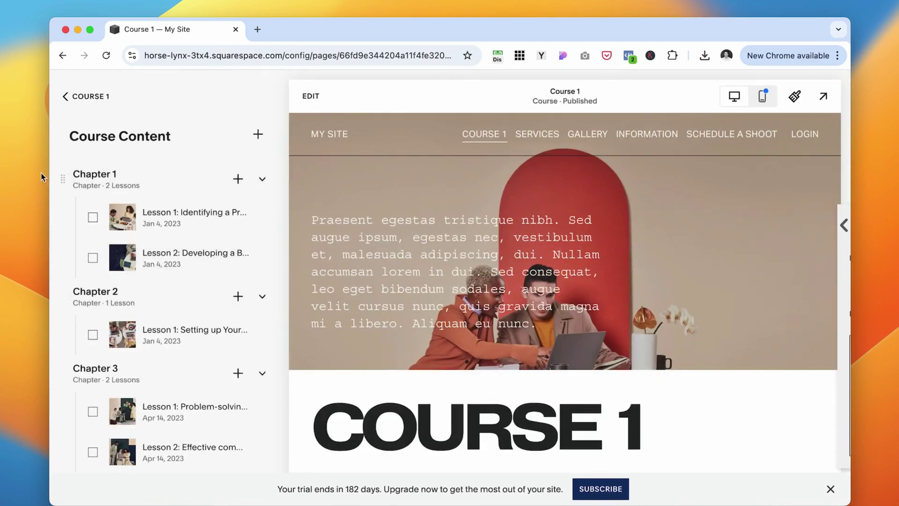
left_click_drag(161, 349, 180, 287)
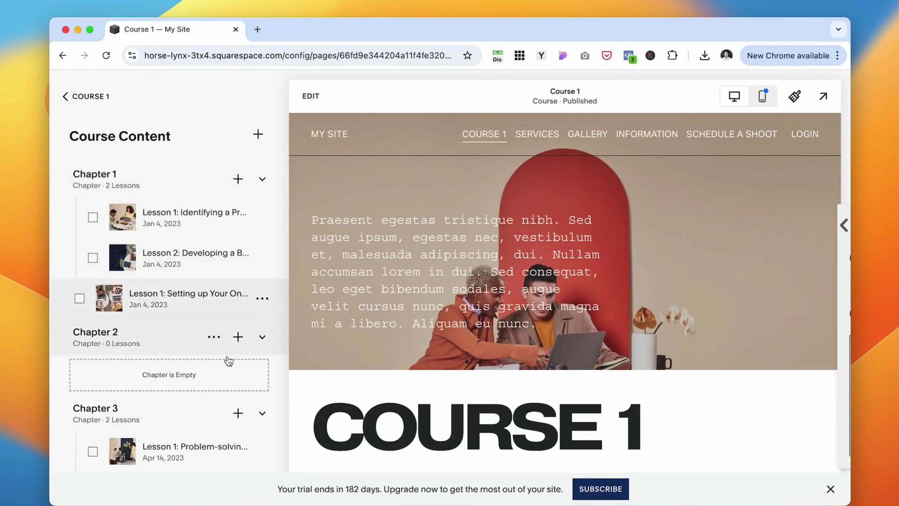
- Start a new lesson in Chapter 2 and begin typing its title
left_click(238, 336)
left_click(454, 197)
type("Lesson")
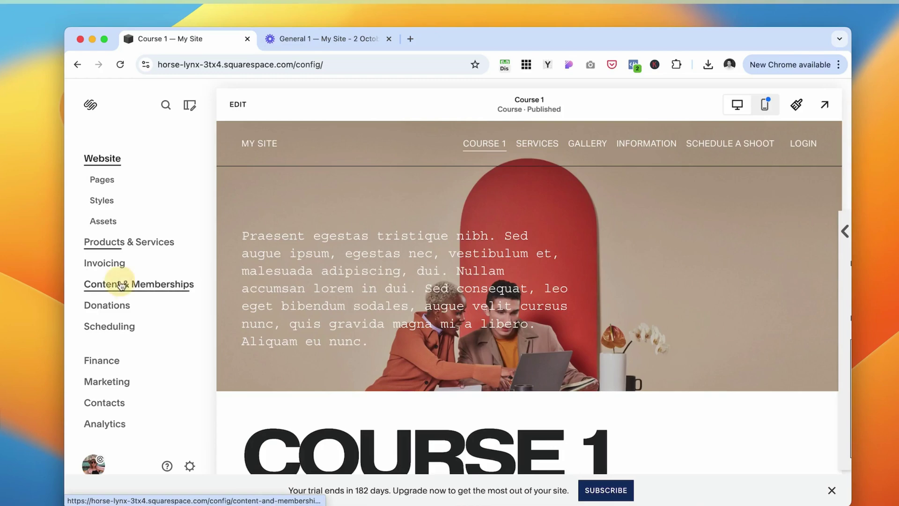
- Browse the memberships Orders and Products pages, open Course, and close its template picker
left_click(120, 283)
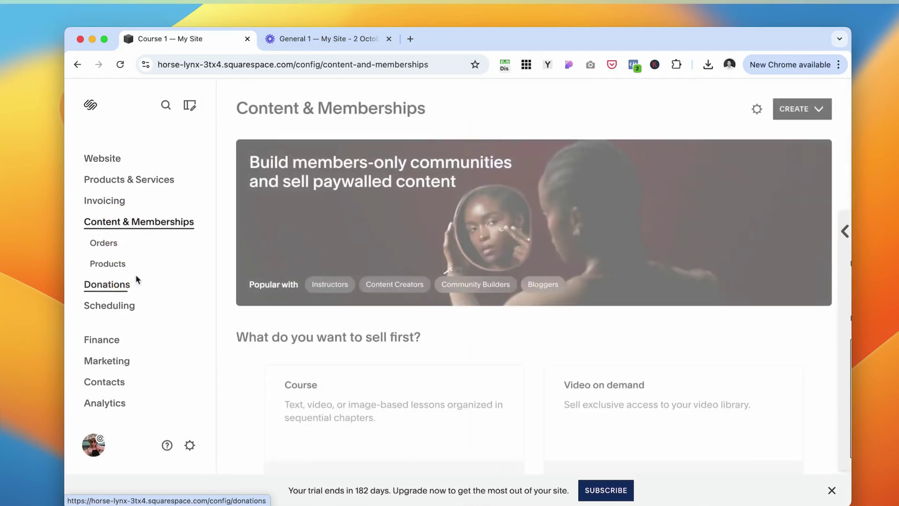
left_click(107, 244)
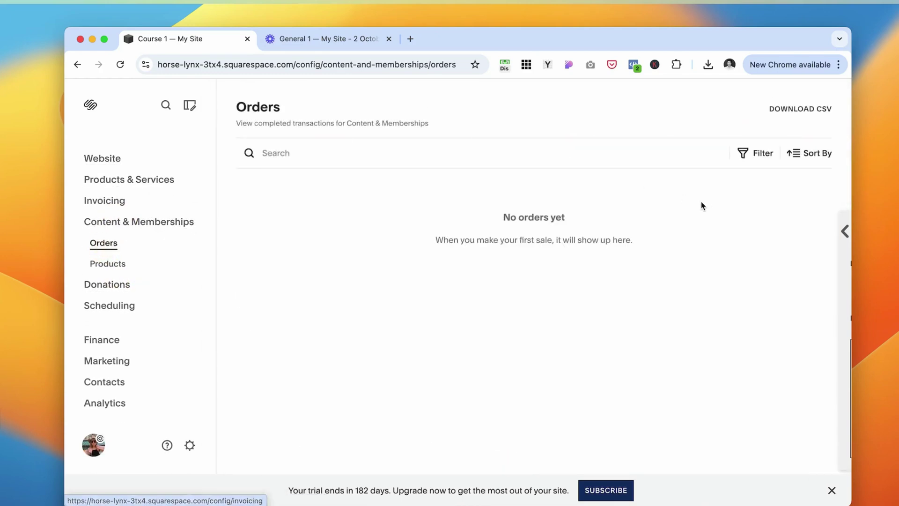
left_click(107, 265)
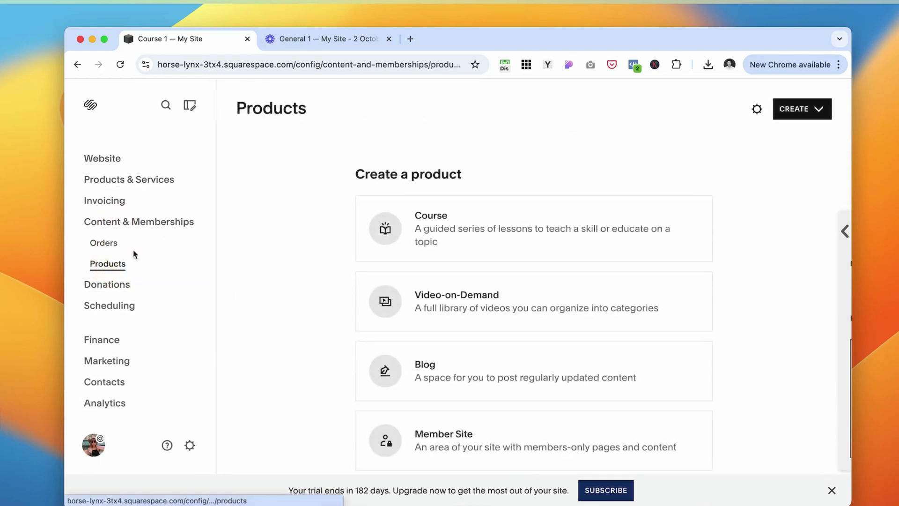
left_click(477, 236)
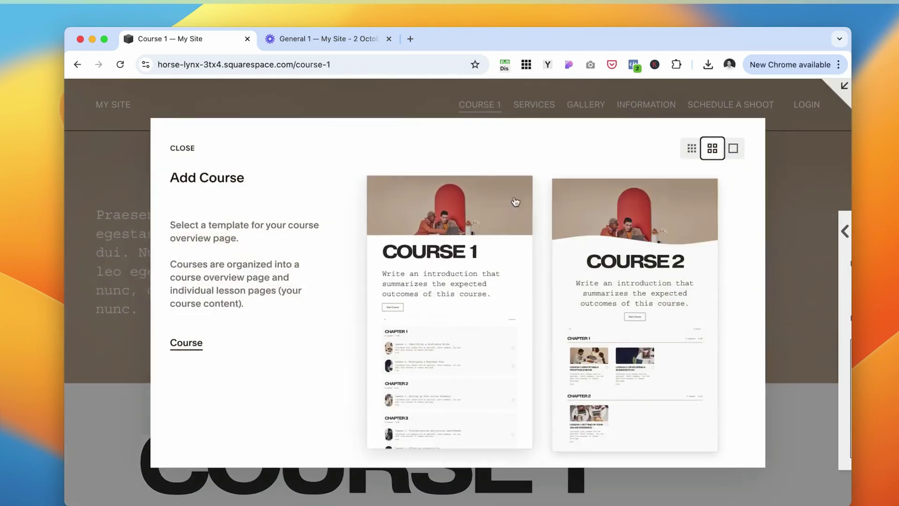
left_click(162, 150)
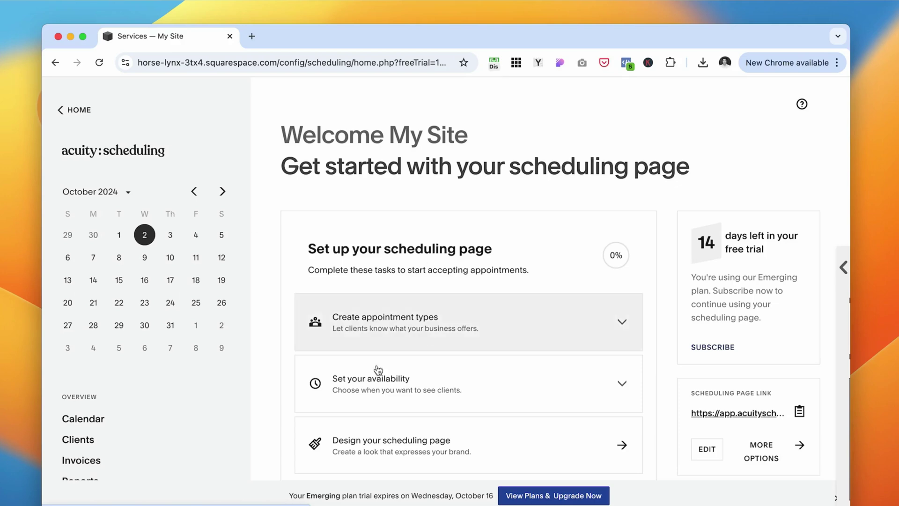
- Expand the Set your availability task and scroll through the weekly hours
scroll(169, 437, "down", 2)
left_click(399, 379)
scroll(531, 275, "down", 7)
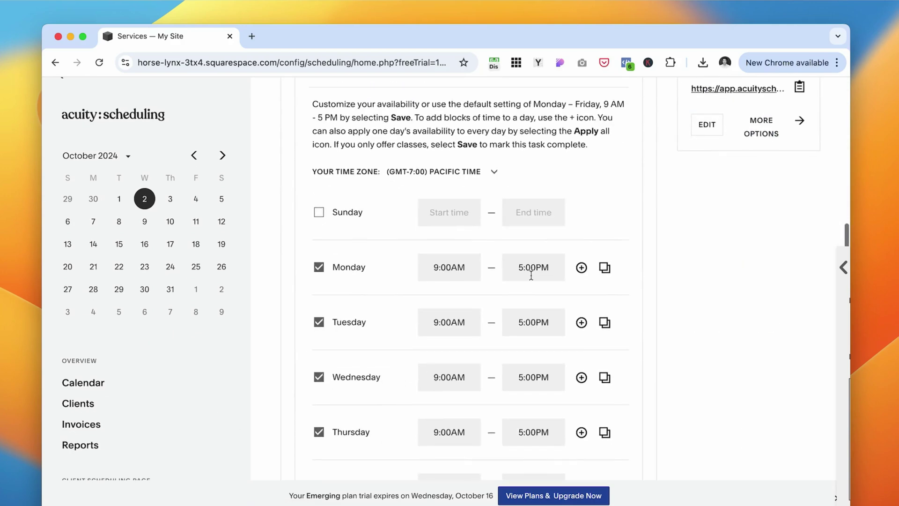
scroll(323, 273, "down", 1)
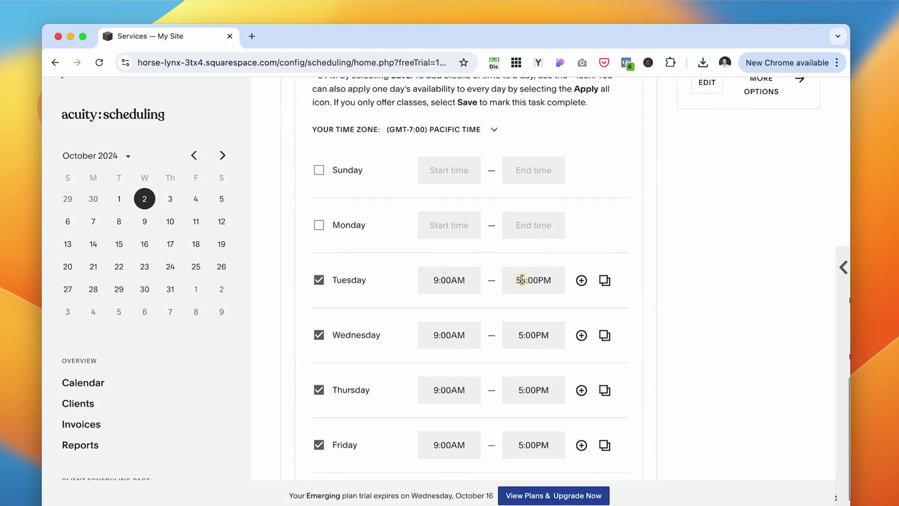
scroll(448, 324, "down", 2)
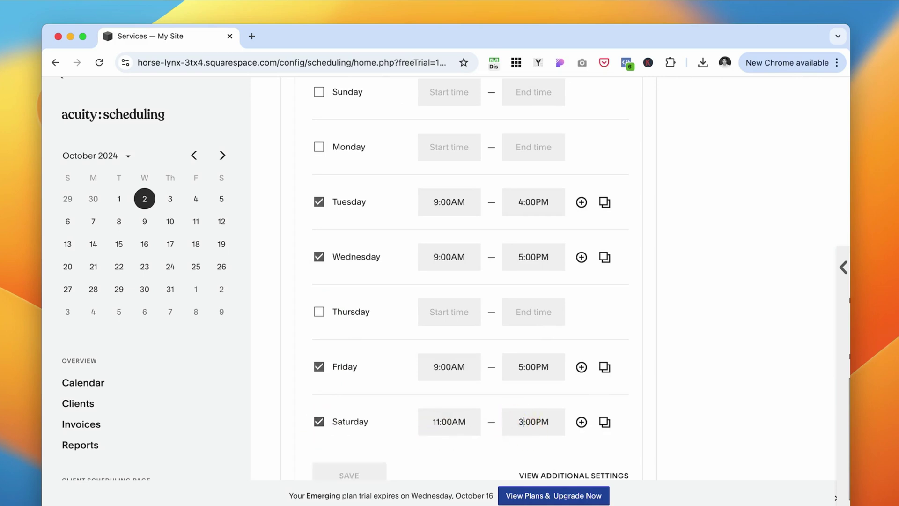
scroll(444, 404, "down", 2)
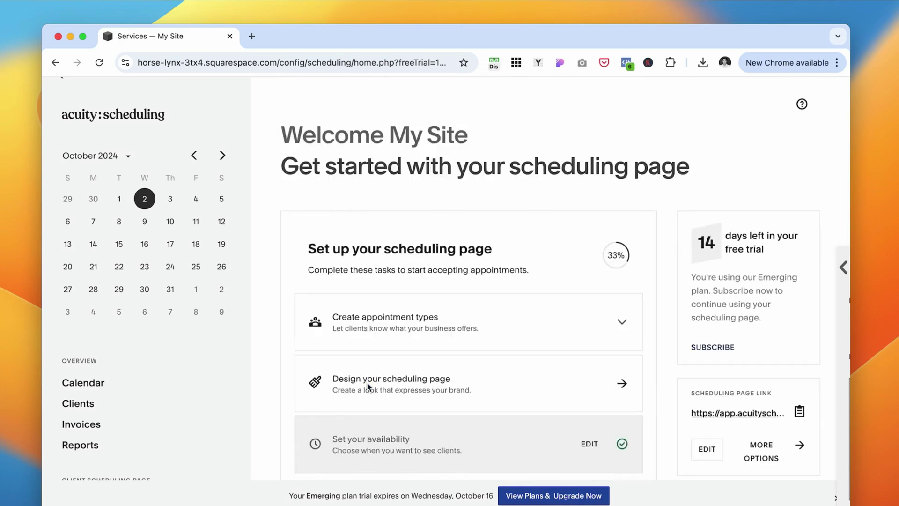
scroll(140, 305, "down", 10)
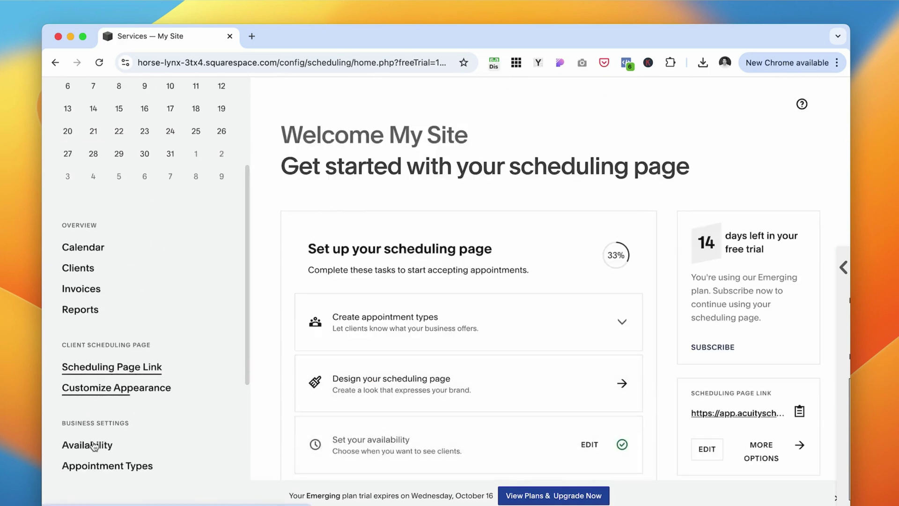
- Create the 30-minute, $200.00 My Page appointment type, then start a new add-on
left_click(131, 330)
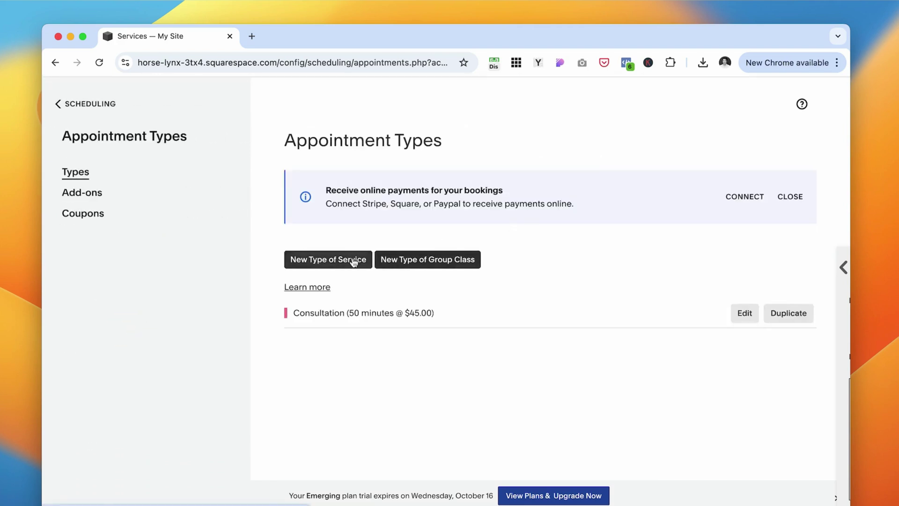
left_click(359, 262)
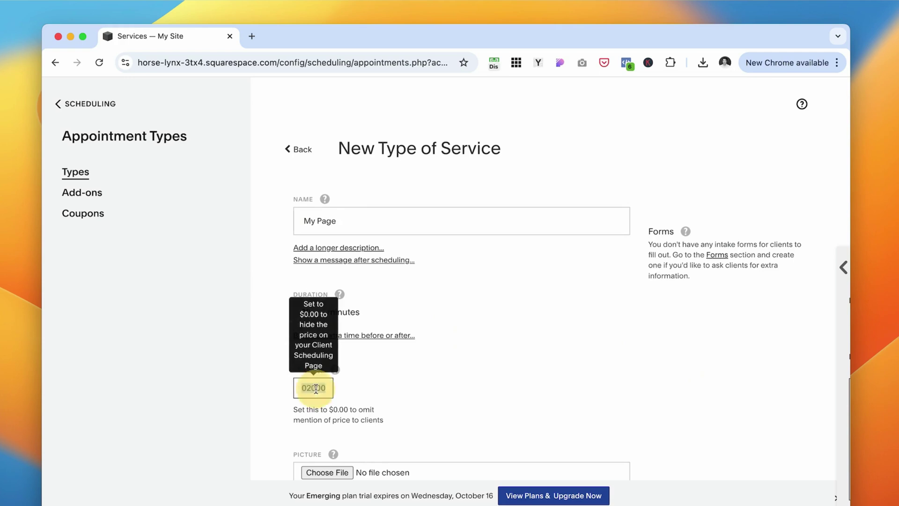
scroll(493, 377, "down", 5)
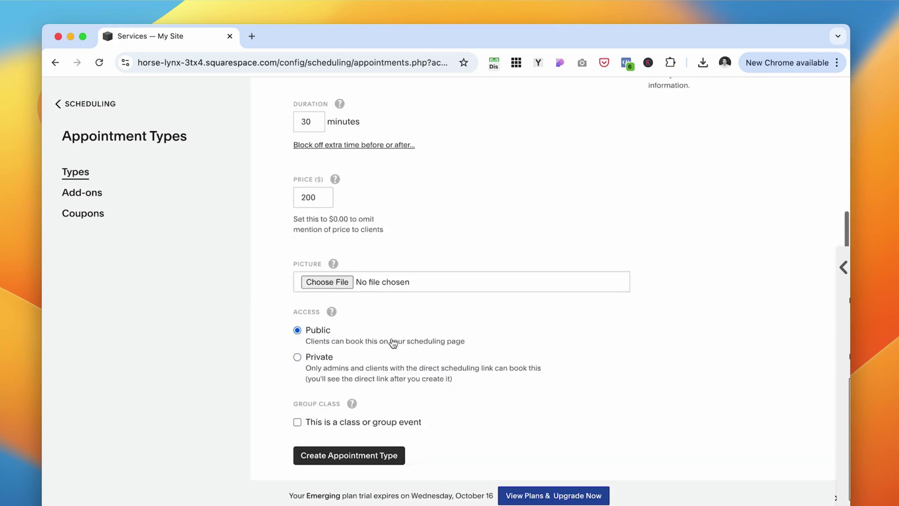
left_click(372, 456)
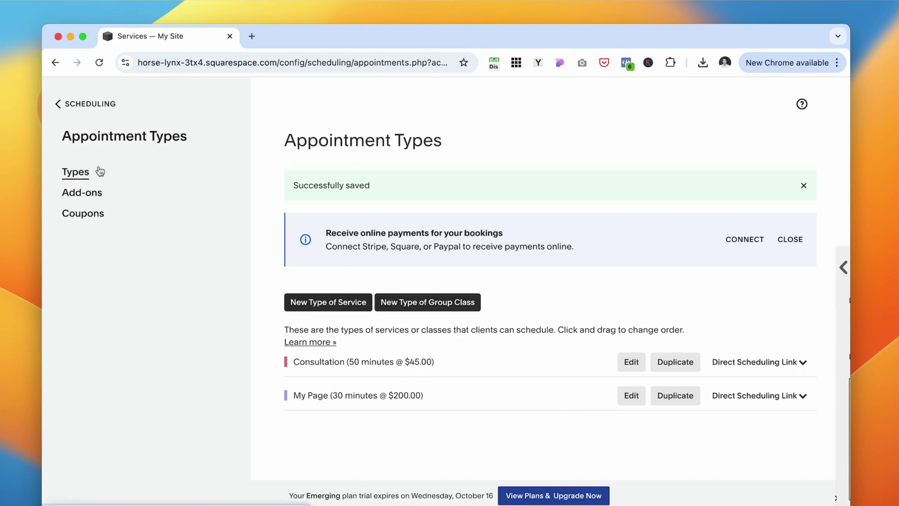
left_click(98, 194)
left_click(334, 249)
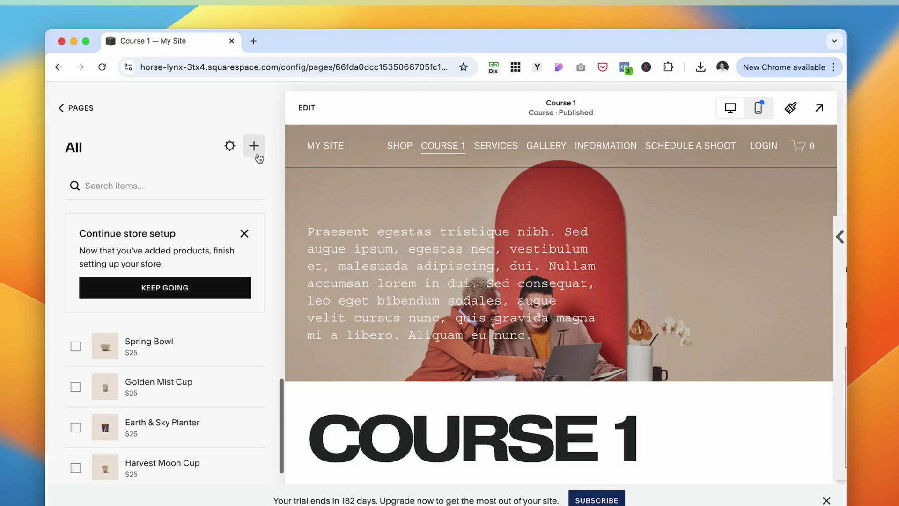
- Add a downloadable product with placeholder name and description text
left_click(256, 154)
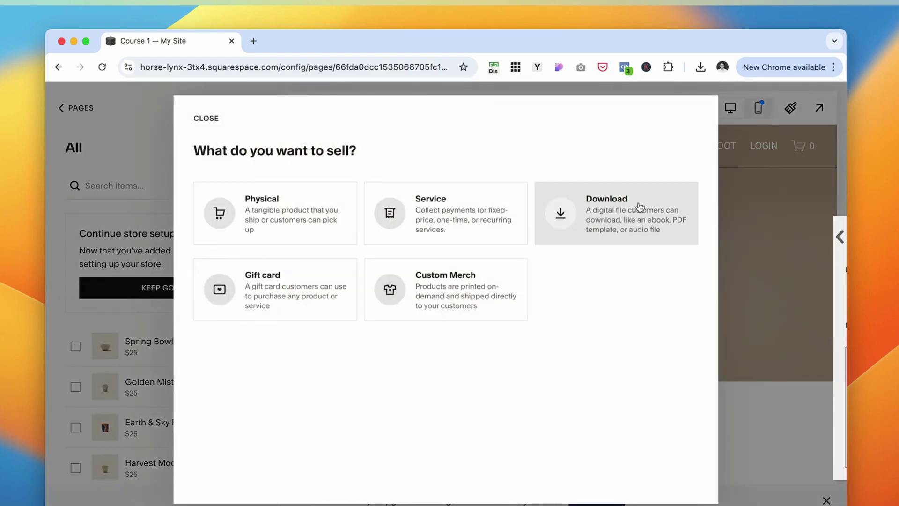
left_click(664, 205)
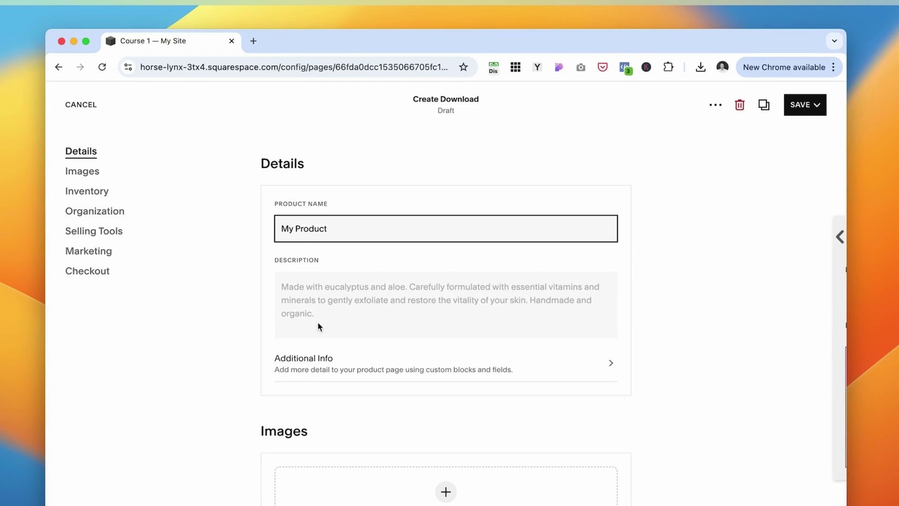
scroll(318, 324, "down", 2)
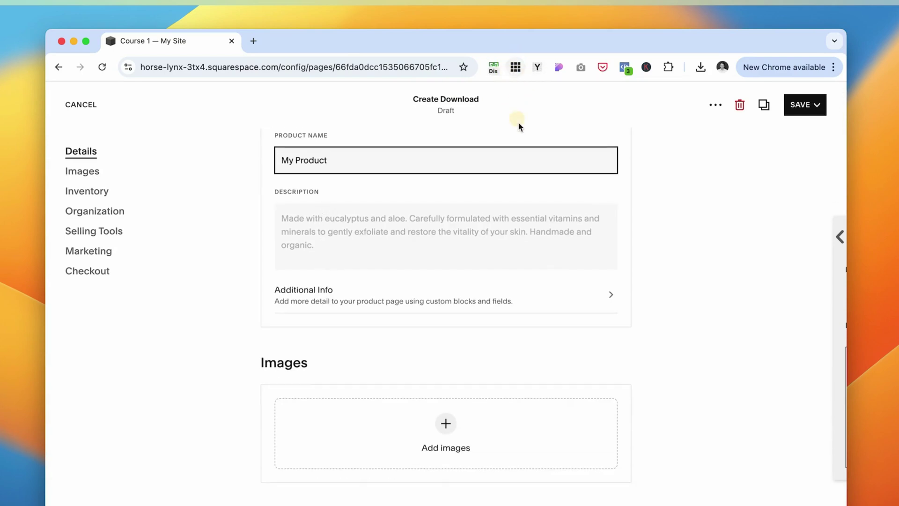
left_click(538, 68)
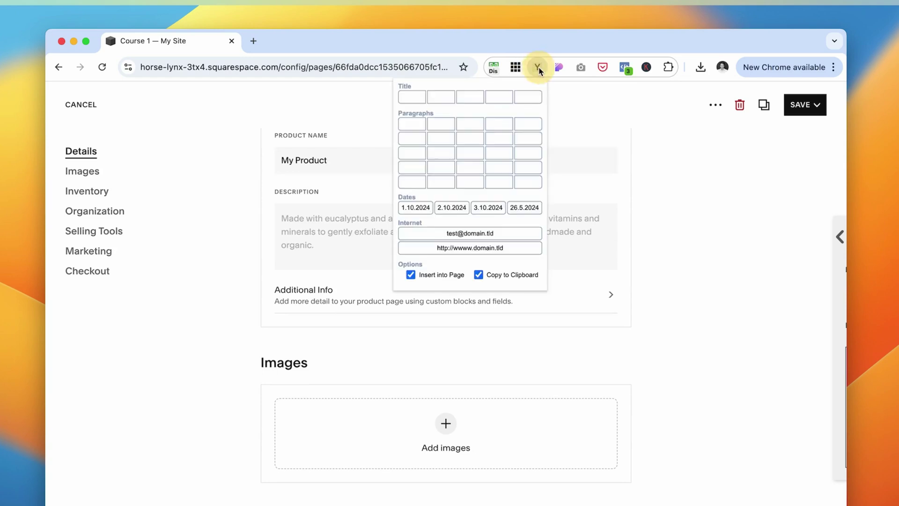
left_click(531, 123)
left_click(321, 231)
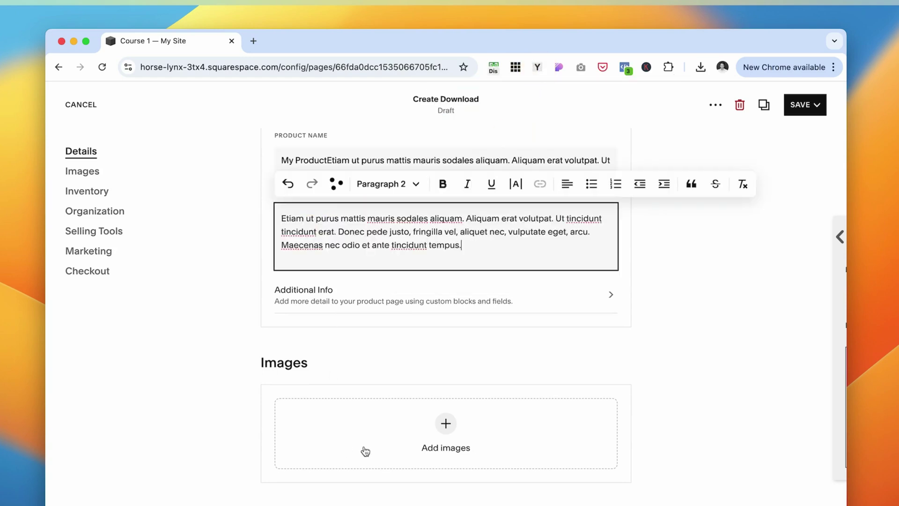
- Add product images by selecting them from the library
scroll(421, 389, "down", 2)
left_click(447, 349)
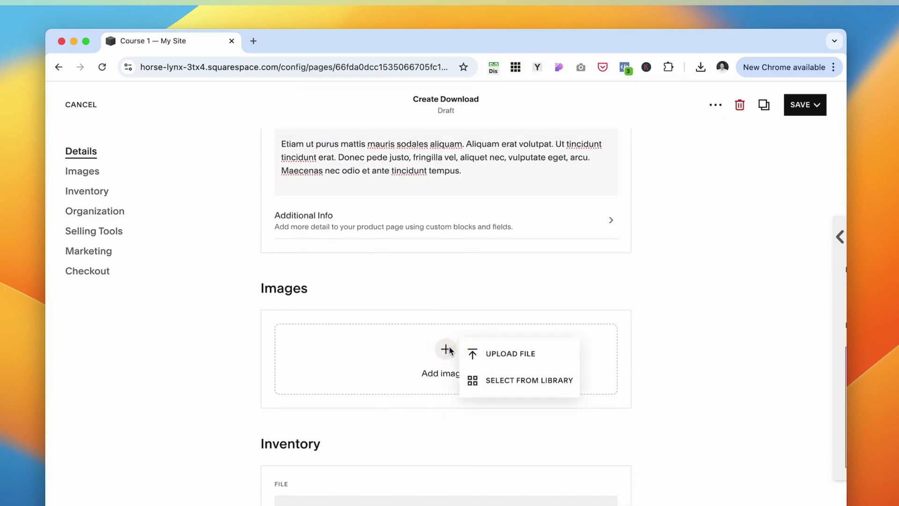
left_click(523, 379)
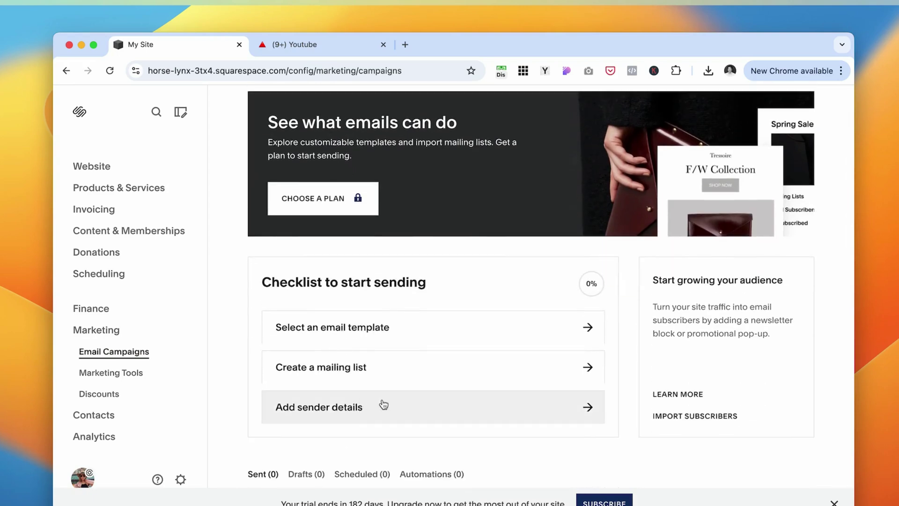
- Choose the Bells template from the Drive Sales email templates
left_click(387, 336)
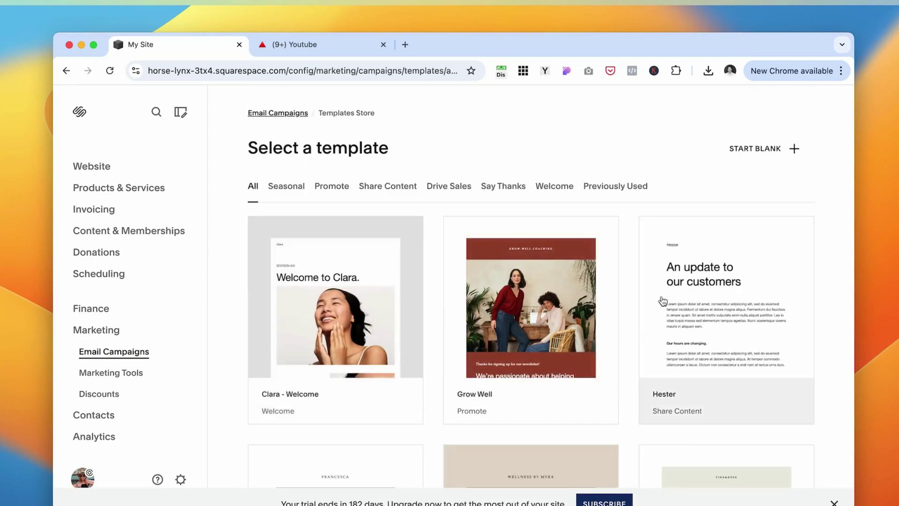
scroll(663, 301, "down", 3)
scroll(651, 341, "up", 3)
left_click(450, 186)
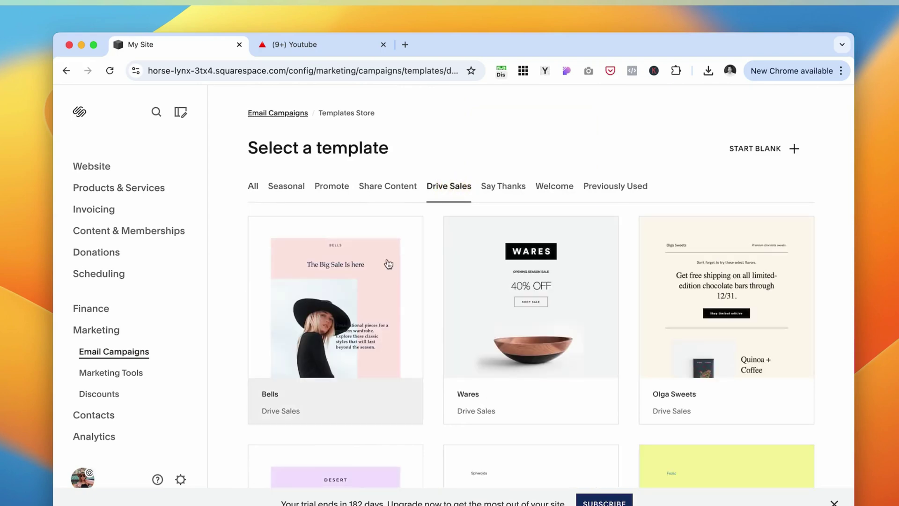
left_click(347, 279)
scroll(563, 349, "down", 5)
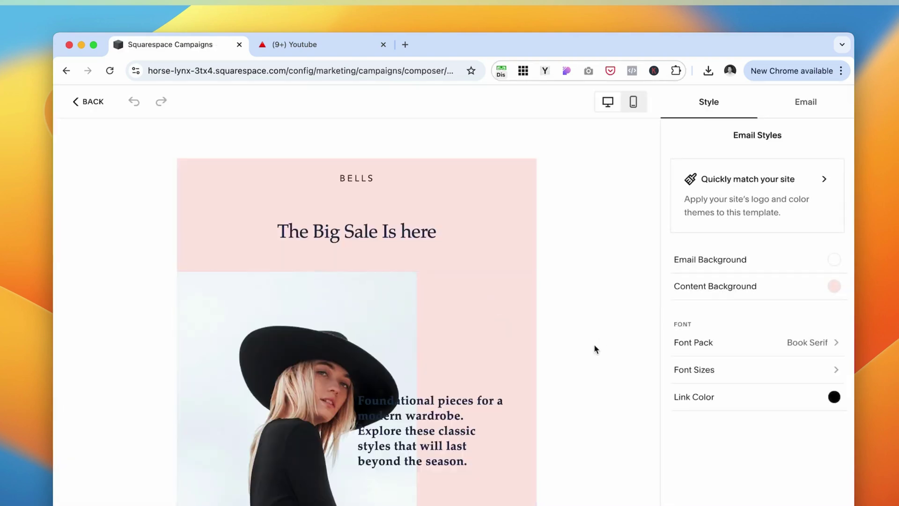
- Set the content background to the site palette's off-white colour
left_click(835, 286)
left_click(708, 307)
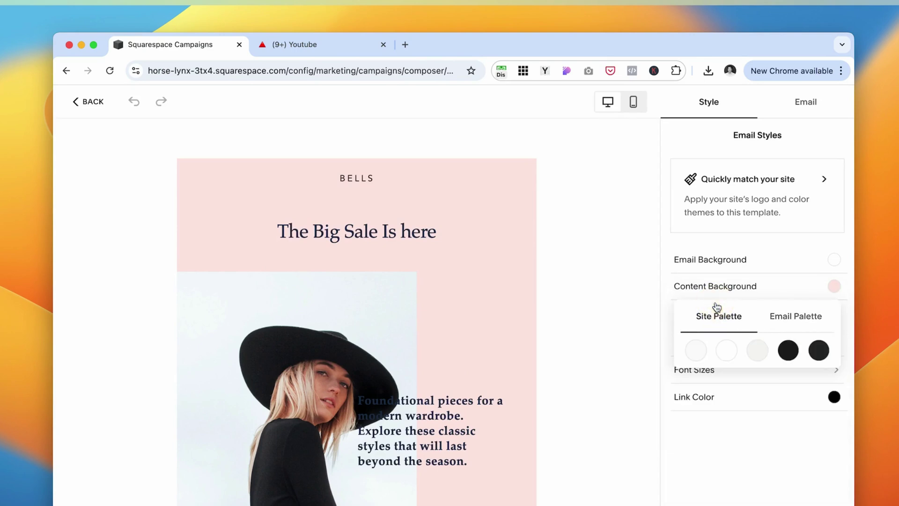
left_click(697, 352)
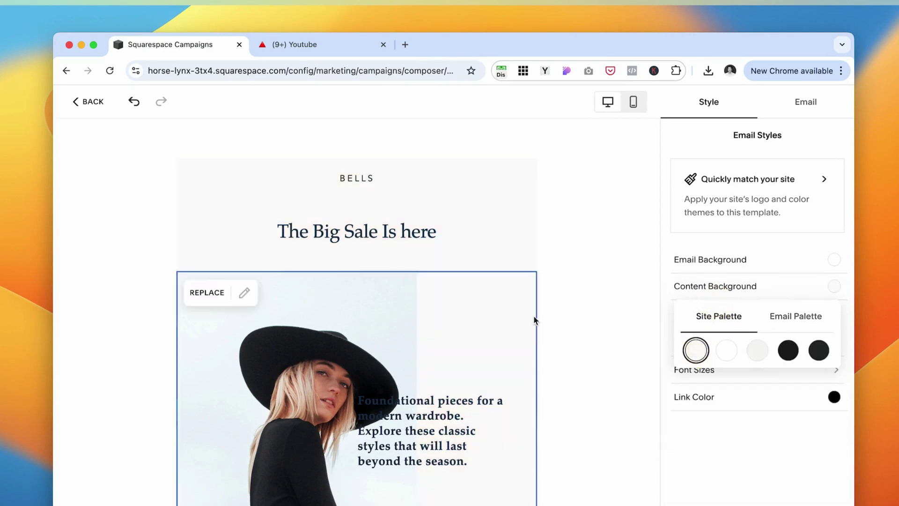
left_click(758, 351)
scroll(467, 304, "down", 7)
left_click(618, 274)
left_click(834, 260)
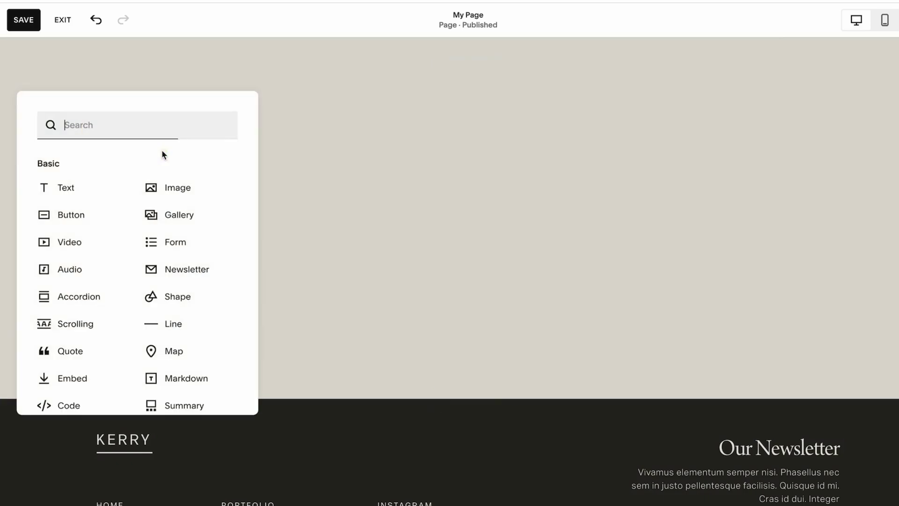
- Insert a Newsletter signup block requiring a name field and stretch it to full width
type("ne")
left_click(187, 166)
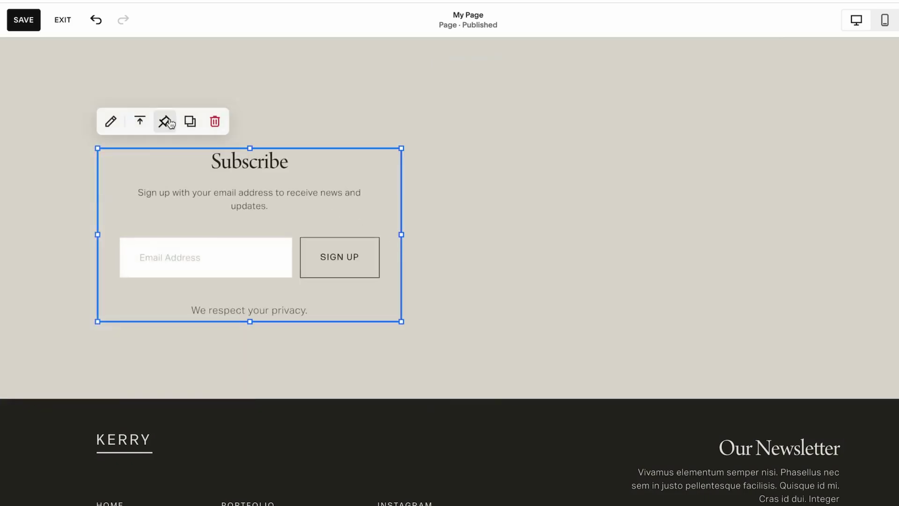
left_click(111, 120)
left_click(487, 165)
scroll(515, 356, "down", 5)
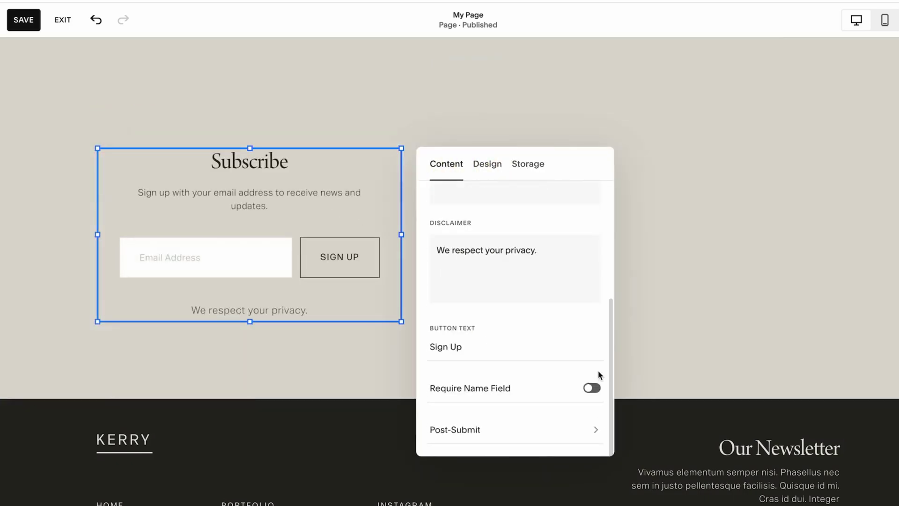
left_click(592, 387)
left_click_drag(413, 299, 831, 257)
left_click_drag(469, 466, 756, 308)
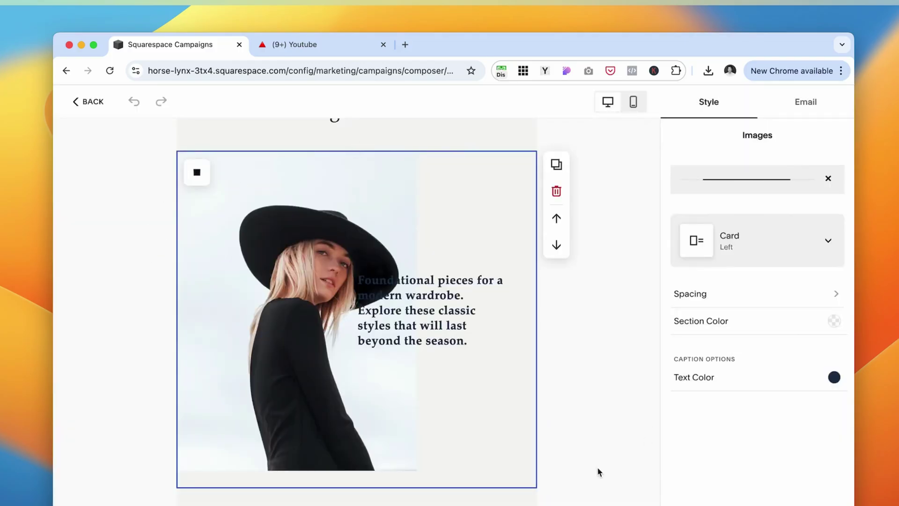
- Make the image card's caption text white
scroll(432, 396, "down", 1)
scroll(423, 254, "up", 2)
left_click(392, 323)
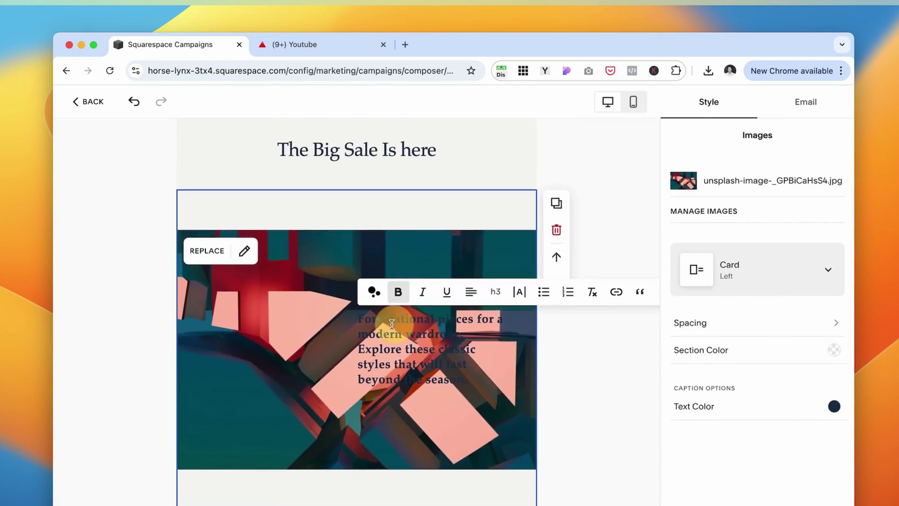
left_click_drag(392, 323, 476, 406)
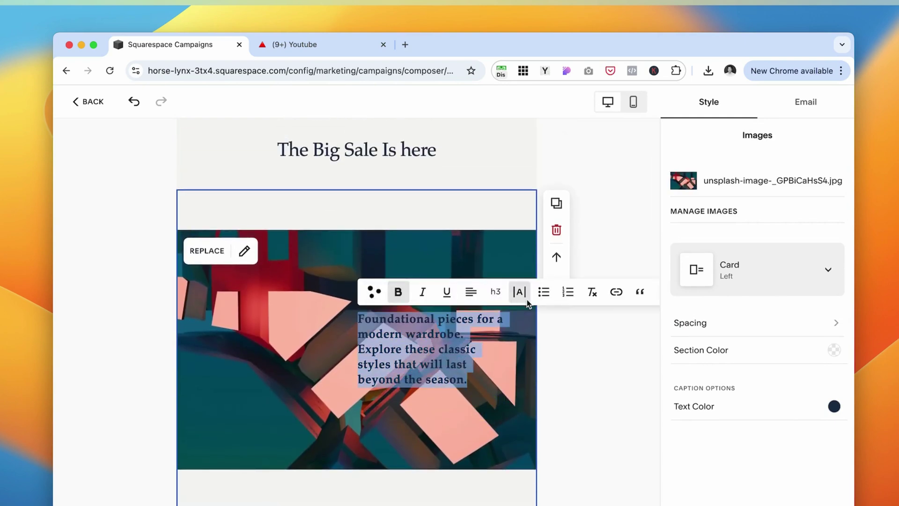
left_click(835, 406)
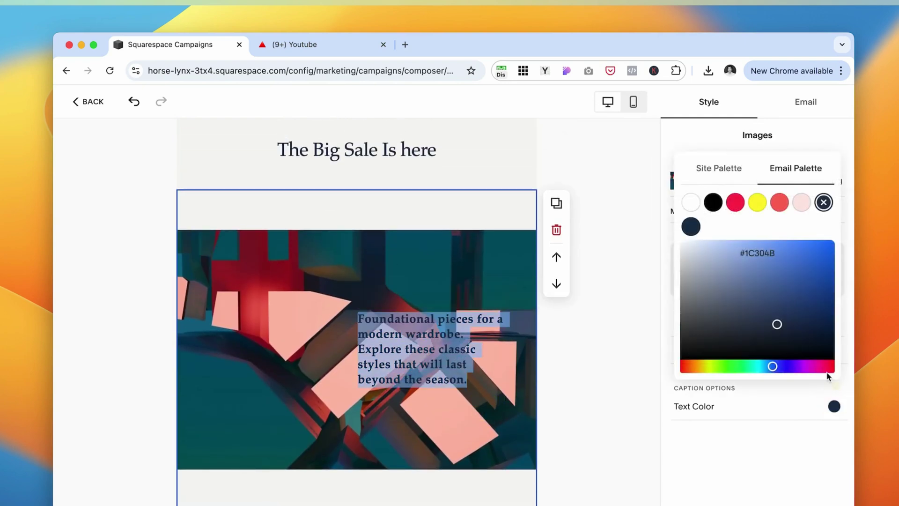
left_click(691, 203)
left_click(580, 377)
- Add a divider line section and a button section below the image card
left_click(298, 394)
scroll(323, 456, "down", 2)
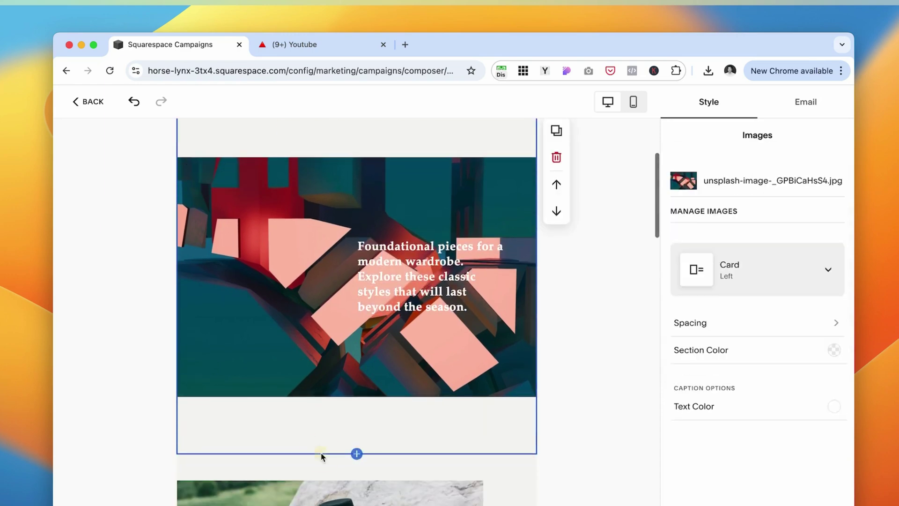
left_click(357, 454)
left_click(288, 360)
scroll(422, 417, "down", 3)
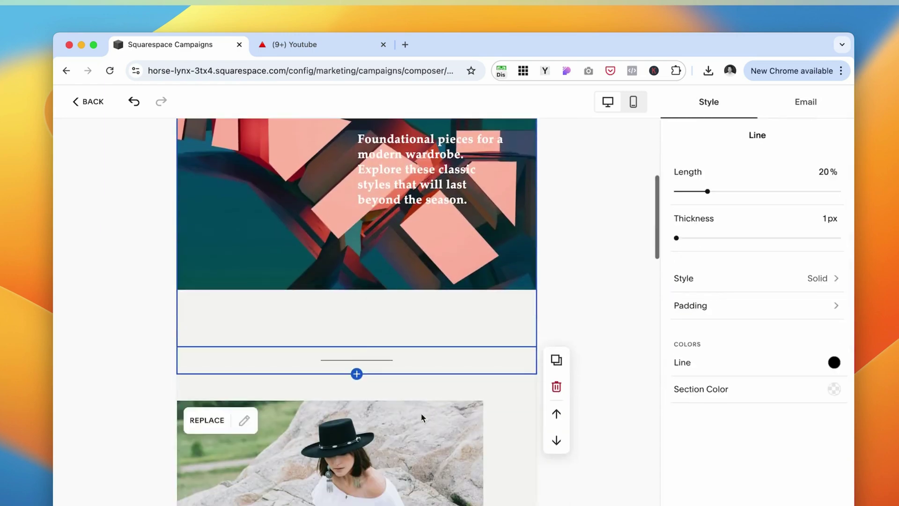
left_click(356, 373)
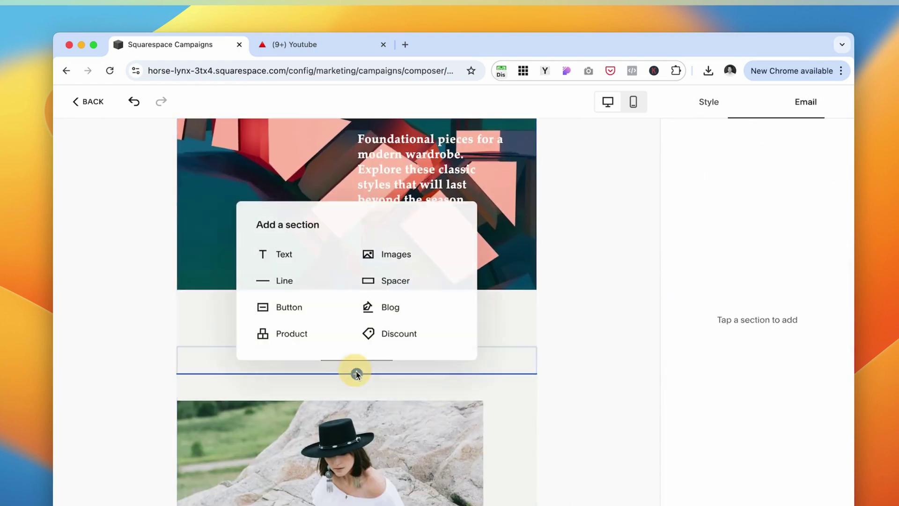
left_click(314, 306)
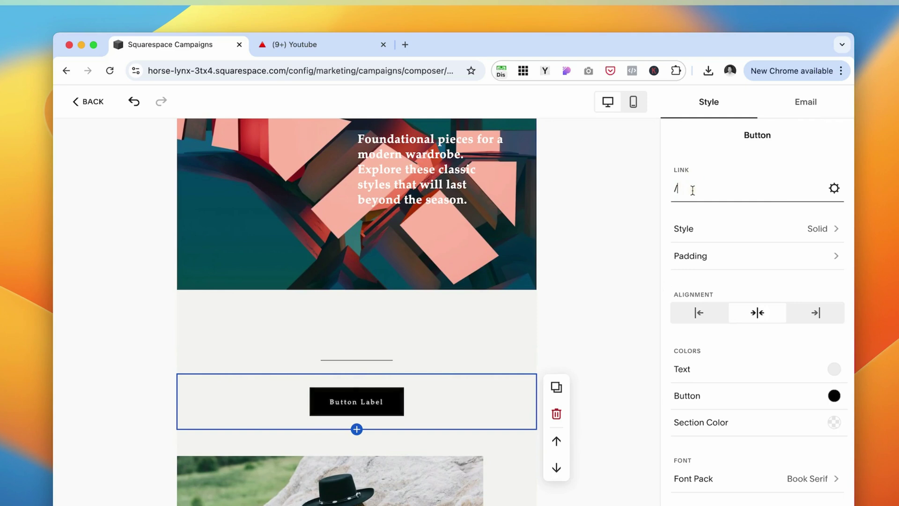
- Leave the button style Solid after trying Outline
left_click(838, 235)
left_click(719, 202)
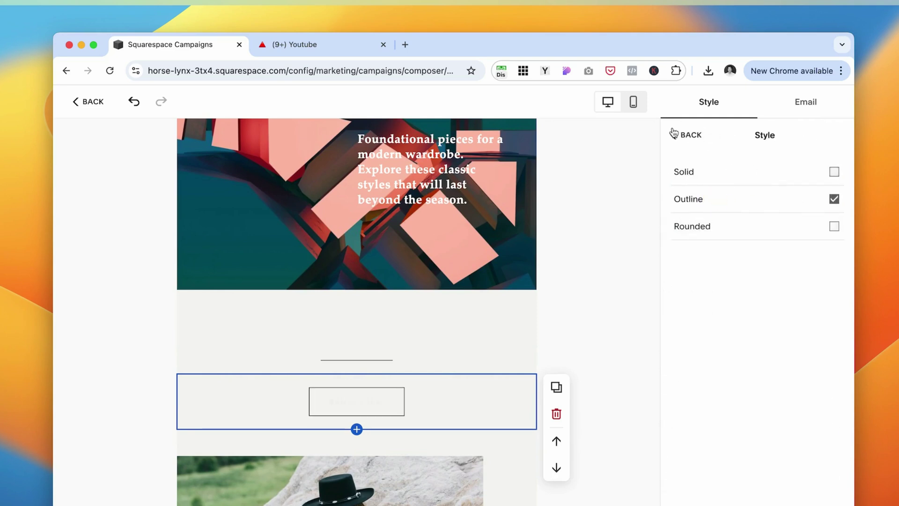
left_click(700, 173)
left_click(674, 135)
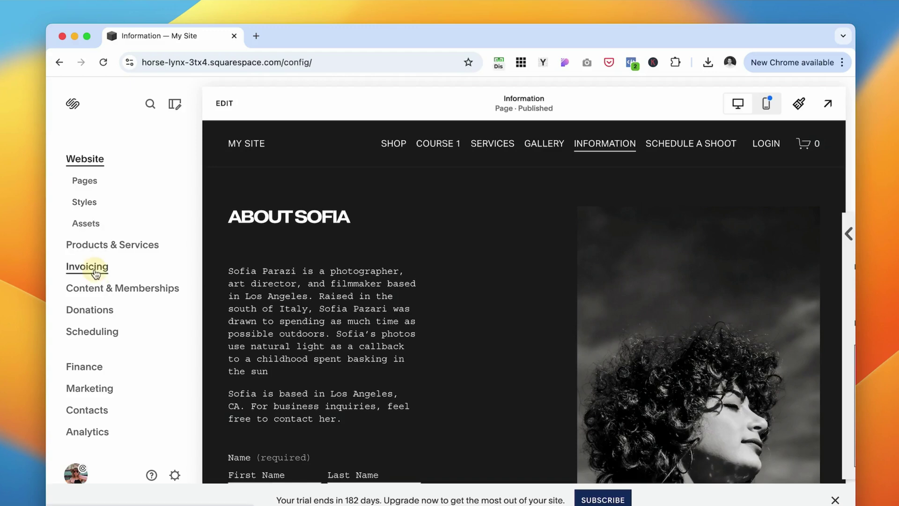
- Go to Invoicing and start a new invoice
left_click(94, 268)
scroll(475, 384, "down", 7)
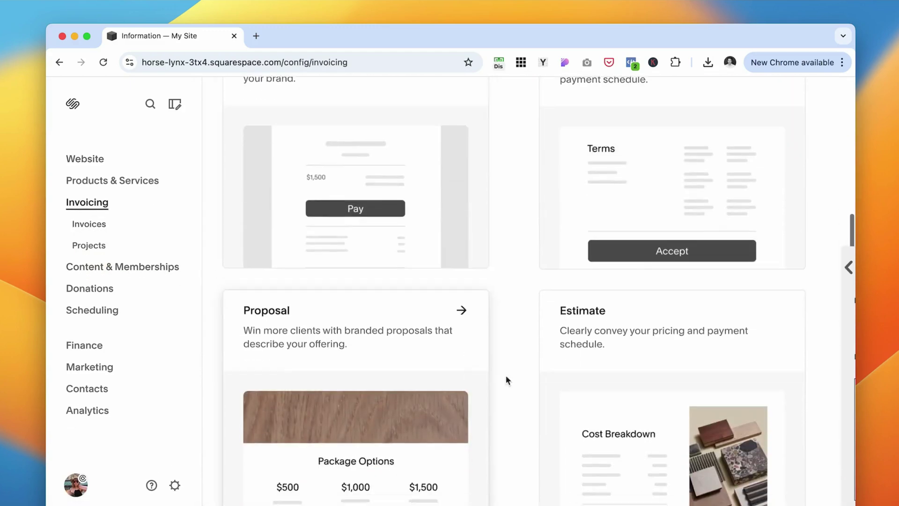
scroll(505, 377, "up", 2)
left_click(347, 185)
- Add a new client with placeholder first name, last name and e-mail, creating the draft invoice
left_click(551, 255)
left_click(459, 255)
type("Client Name")
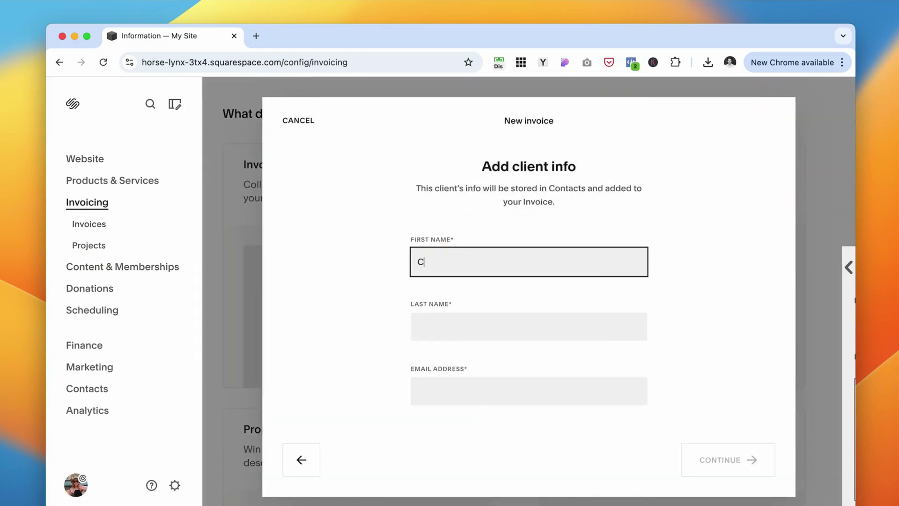
left_click(434, 326)
type("Last Name")
left_click(457, 397)
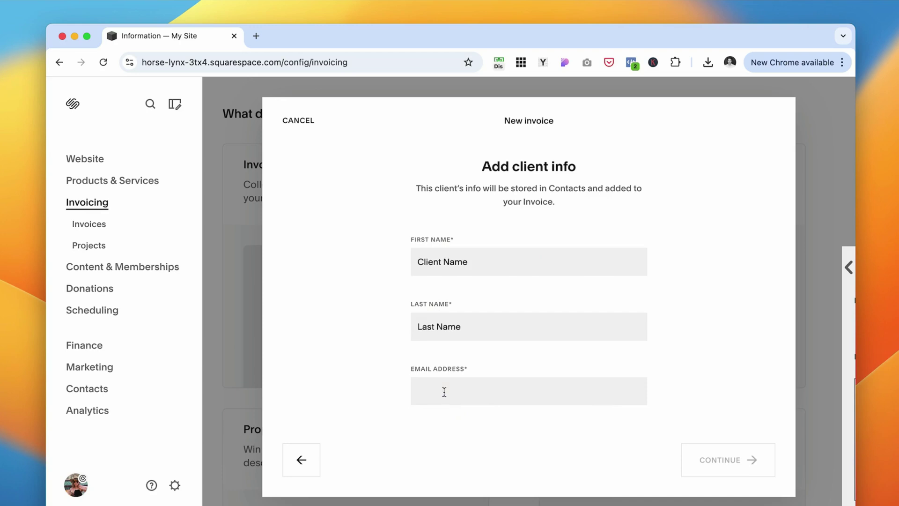
type("email.com")
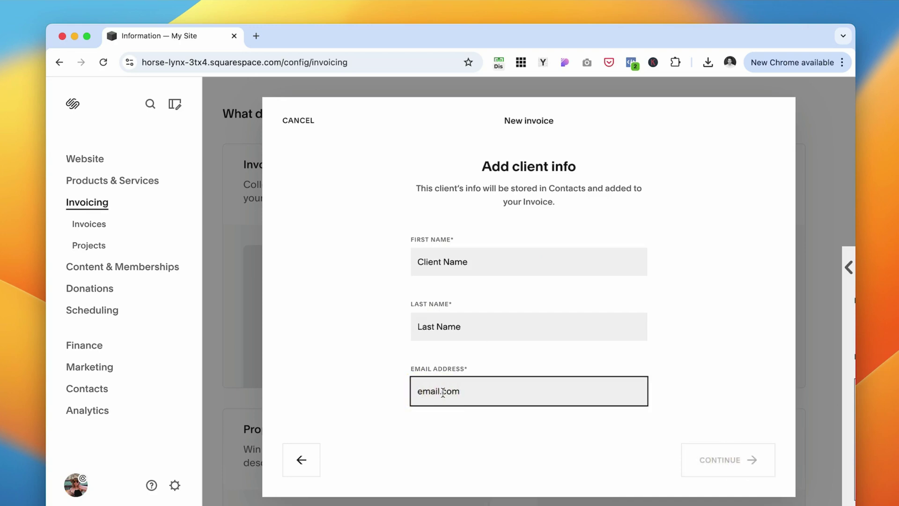
type(".")
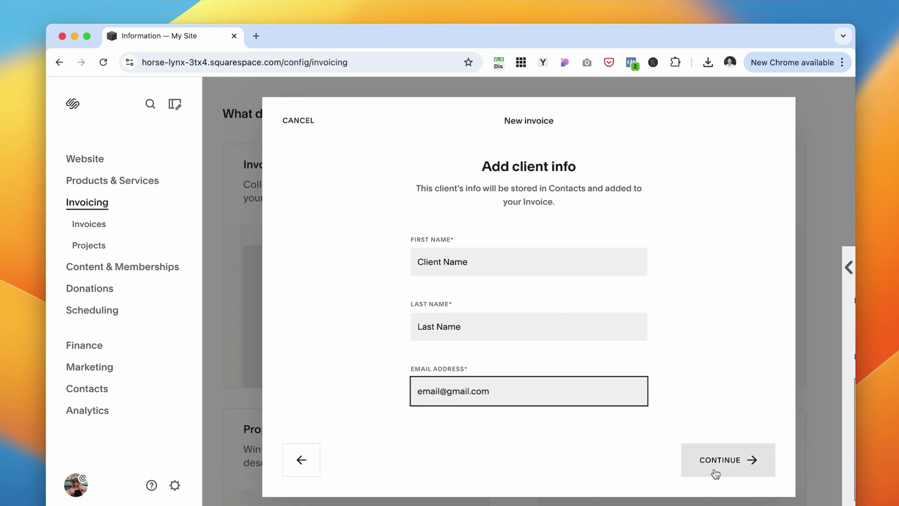
left_click(713, 472)
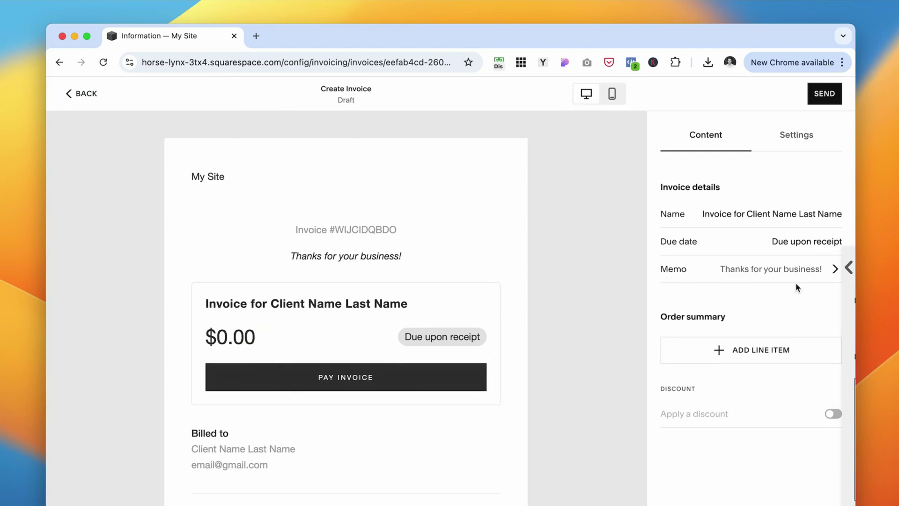
- Glance at the invoice's Settings, then return to its content and open the Add line item form
left_click(818, 134)
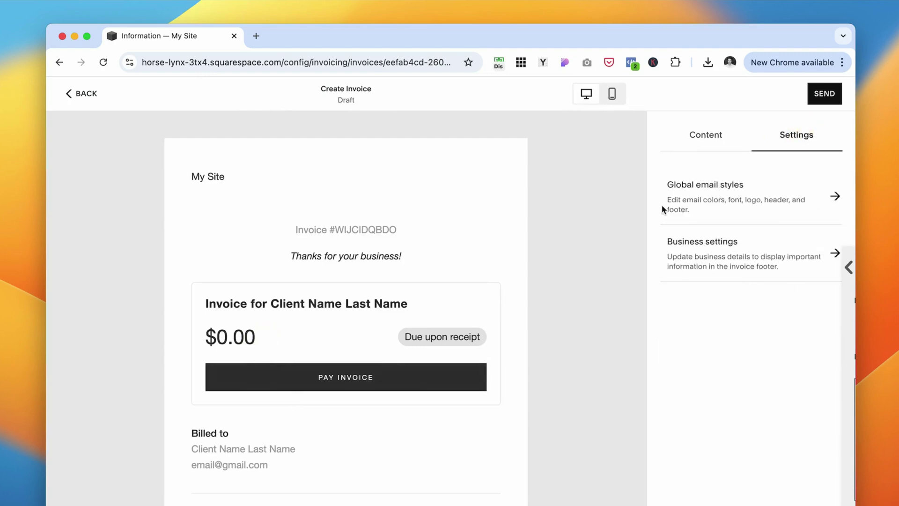
left_click(707, 135)
left_click(750, 349)
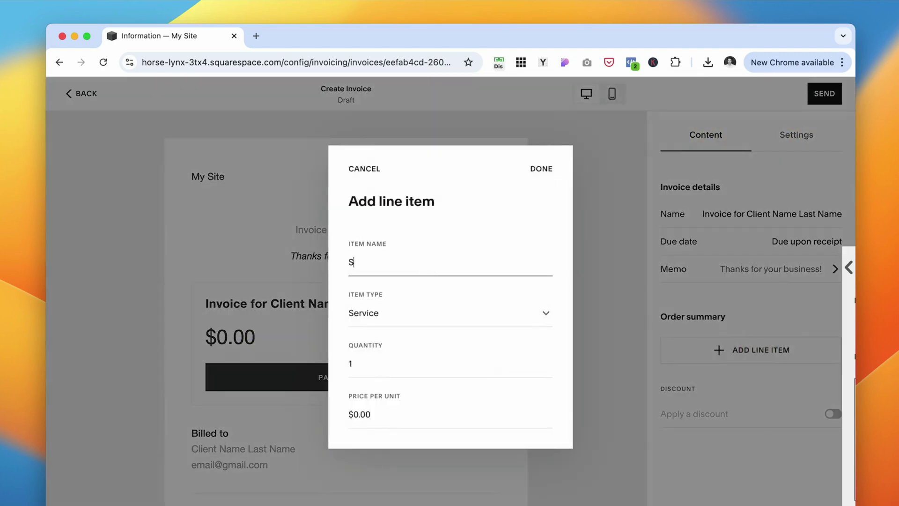